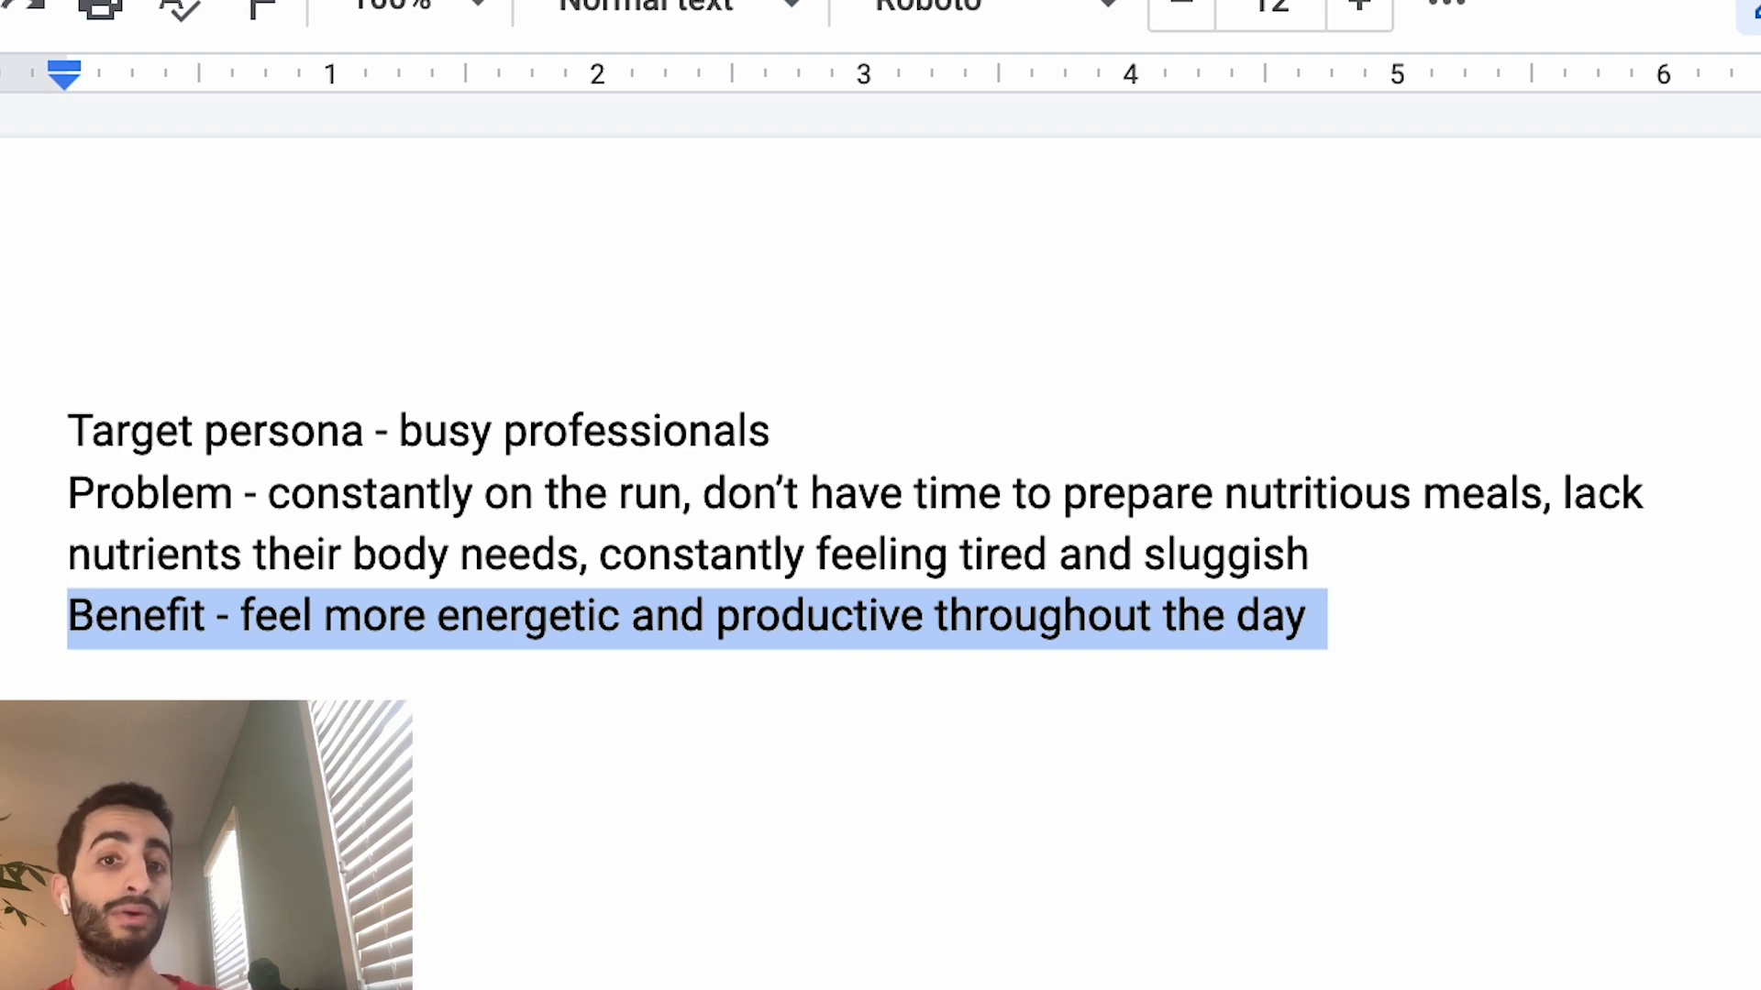
# Read through the ad copy prompt and the five Problem-Agitate-Solution variations generated for busy professionals
pyautogui.click(1, 550)
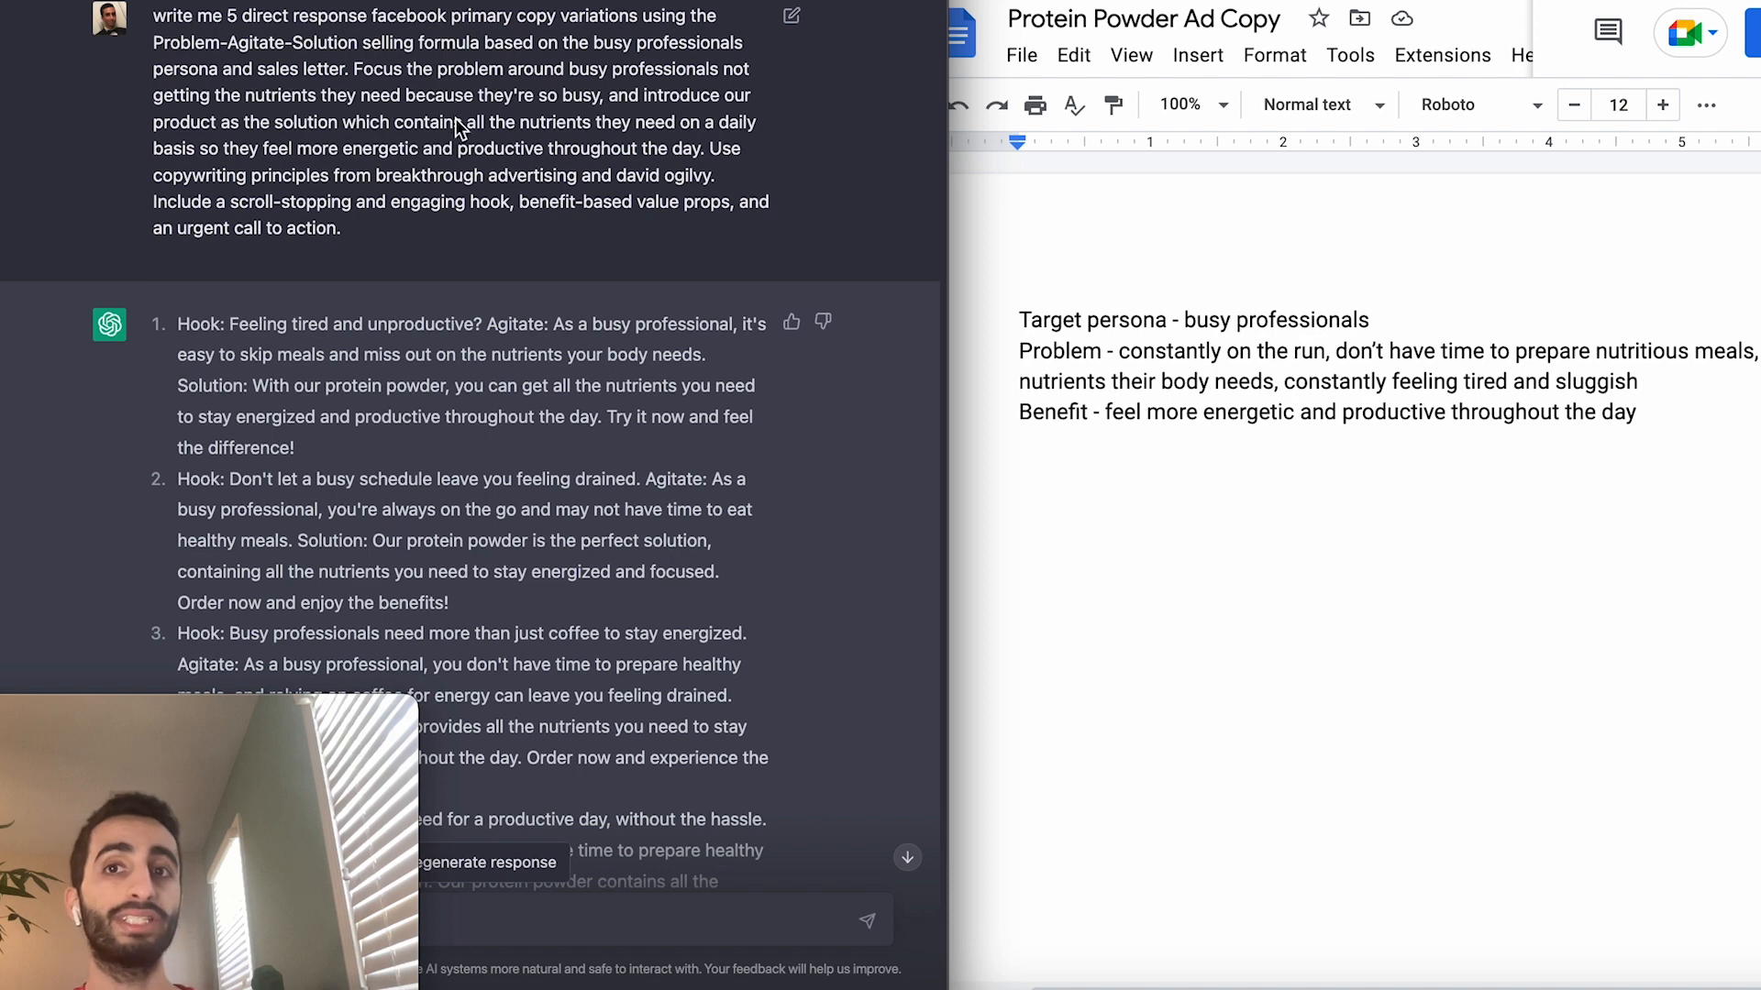
pyautogui.tripleClick(458, 102)
pyautogui.click(474, 172)
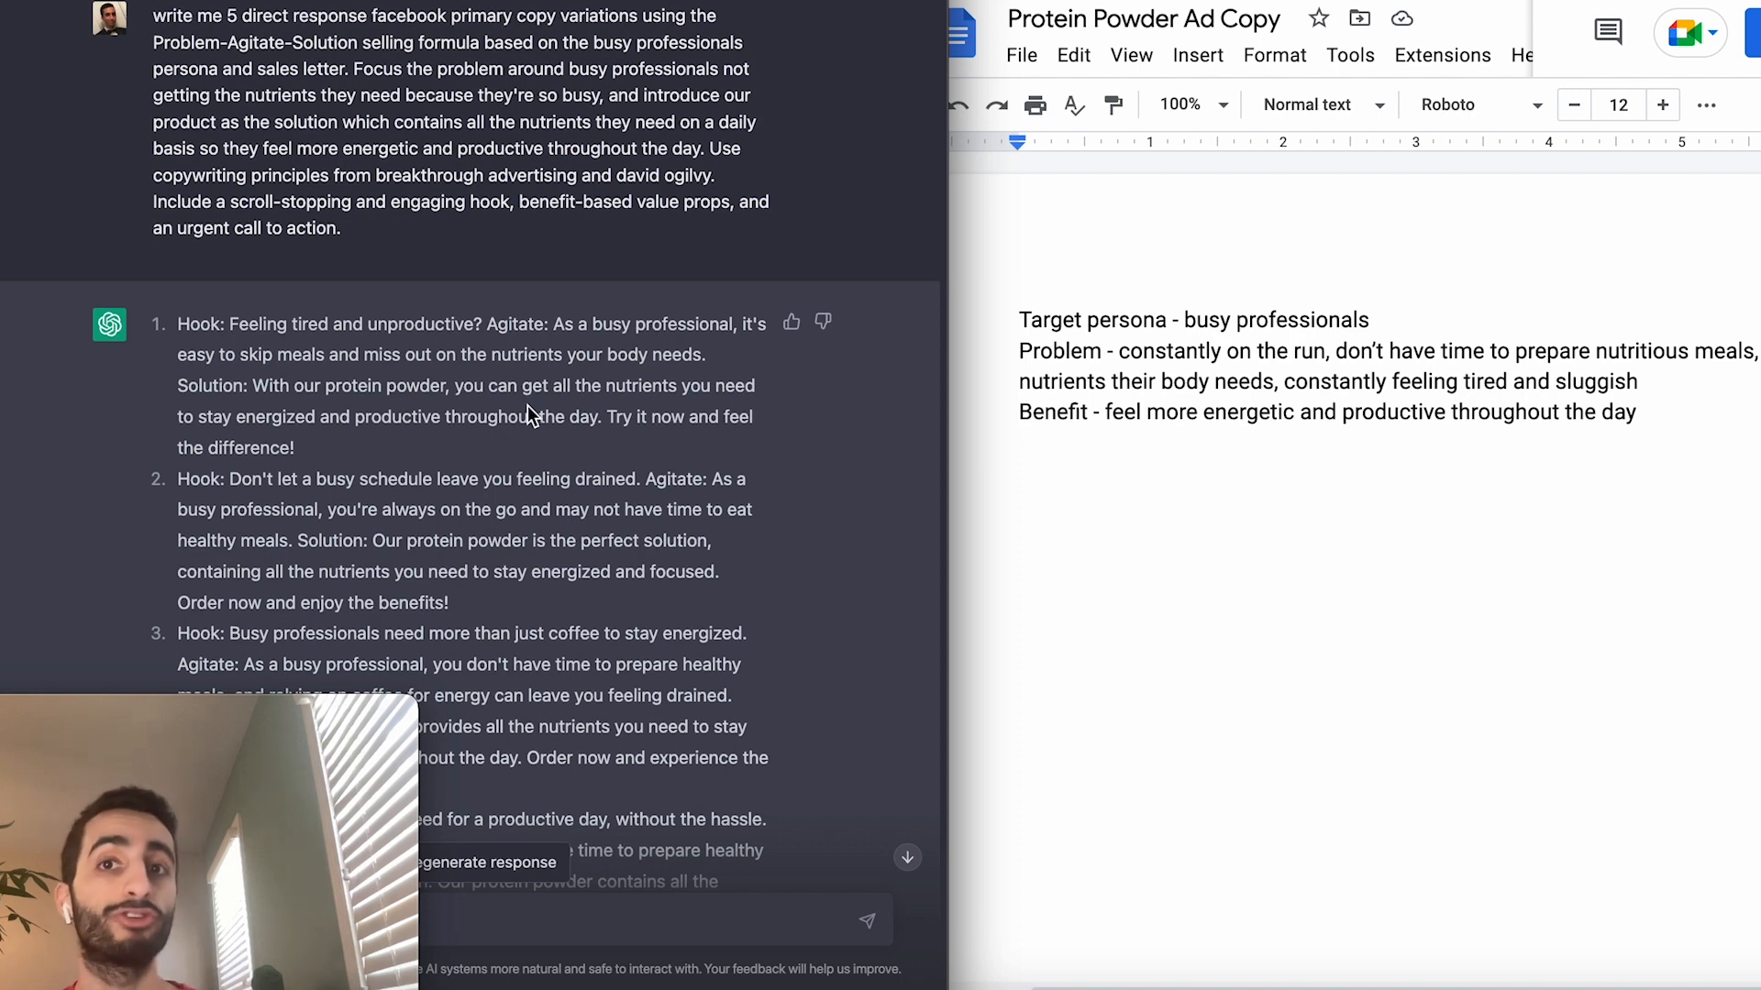
pyautogui.scroll(-4, 526, 405)
pyautogui.scroll(2, 519, 321)
pyautogui.scroll(-1, 513, 333)
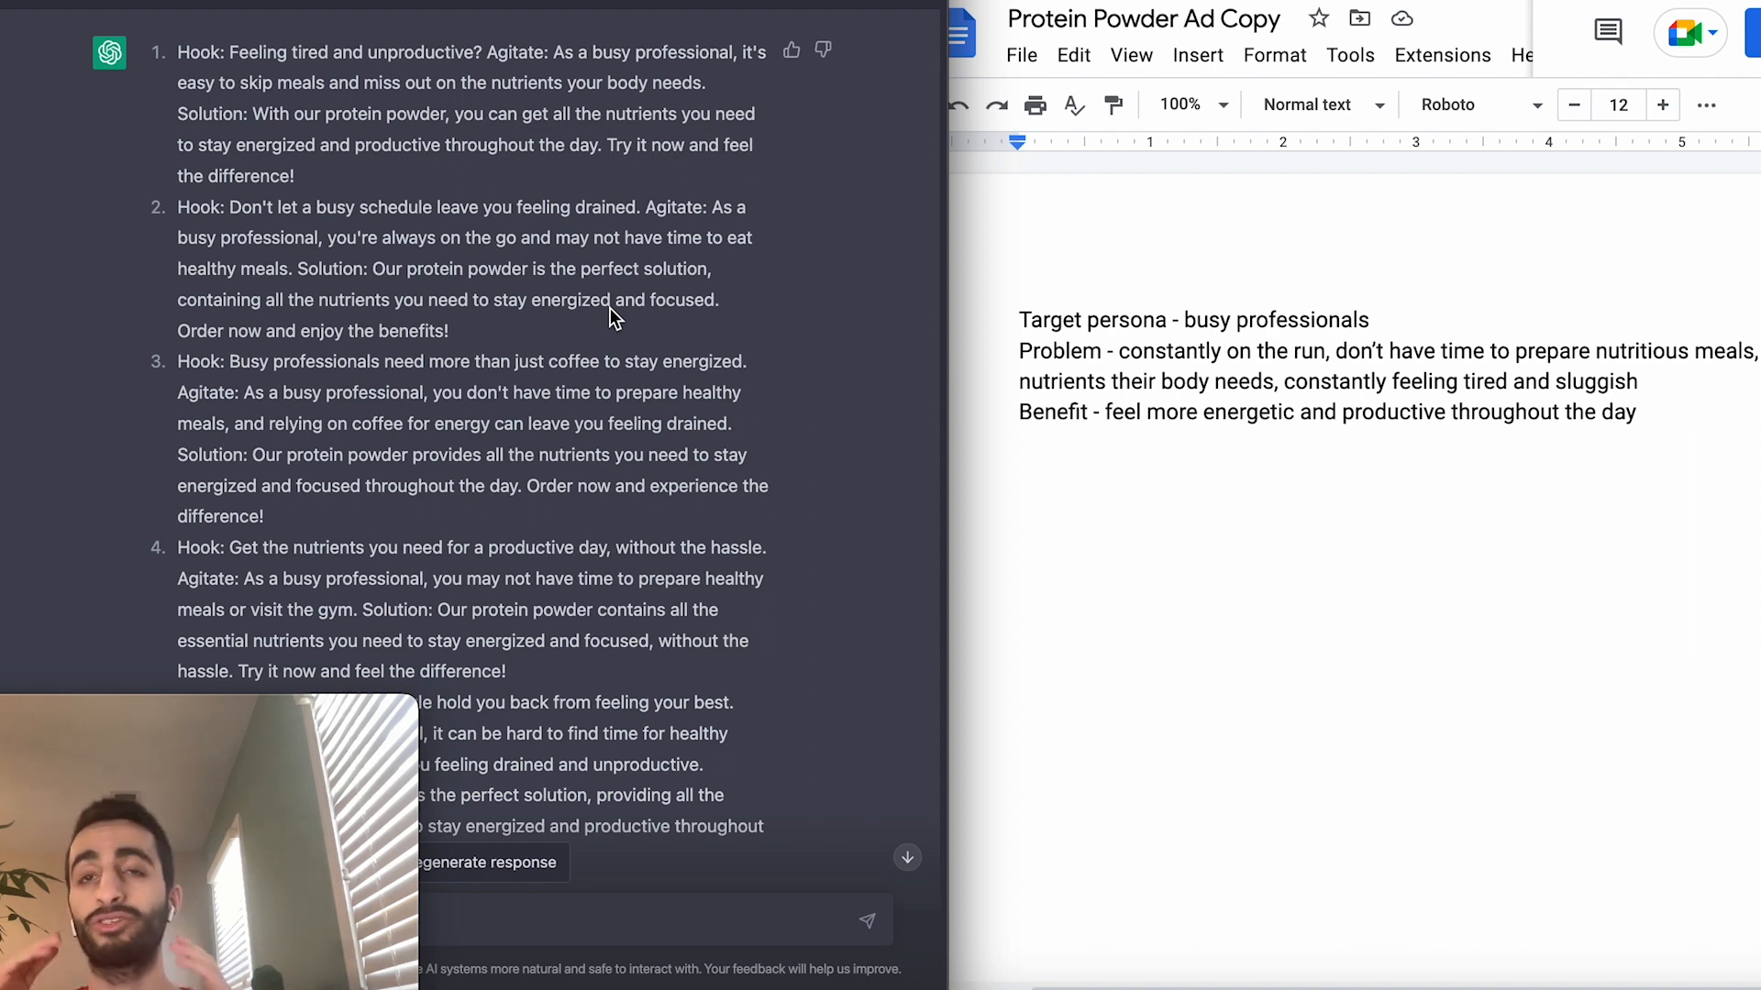
pyautogui.scroll(-1, 609, 308)
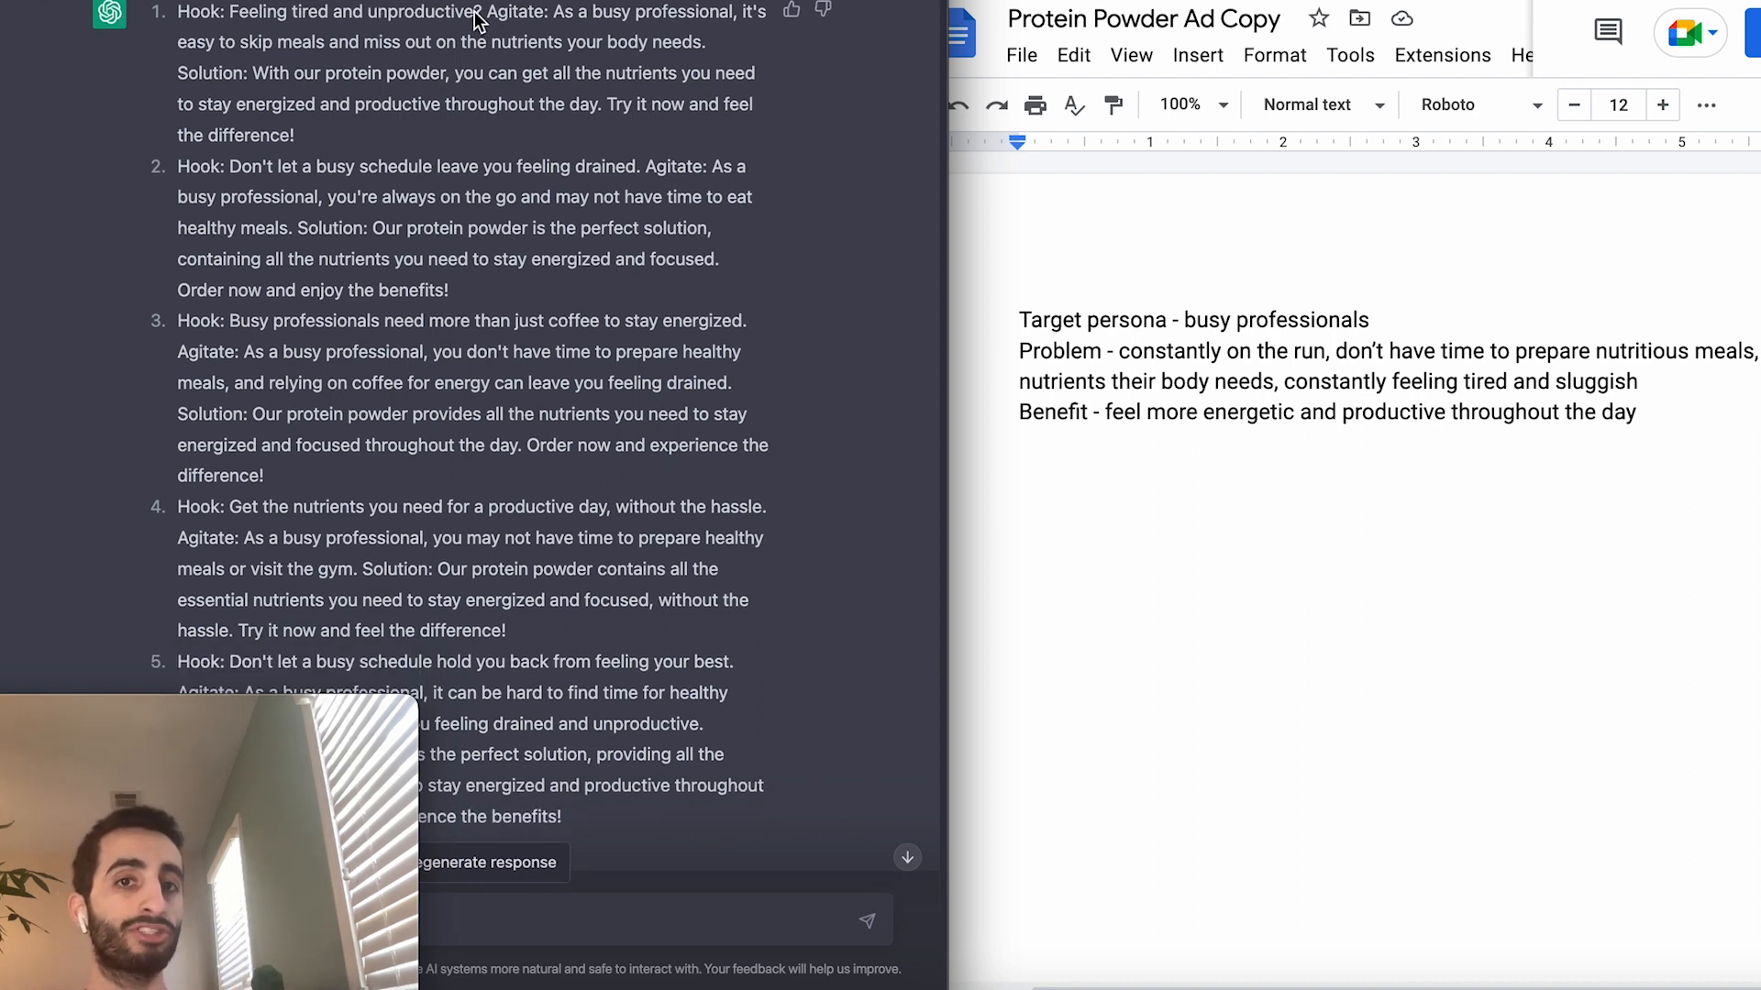
# Copy the first variation's hook "Feeling tired and unproductive?" into the document below the Benefit line
pyautogui.moveTo(482, 11); pyautogui.dragTo(228, 16)
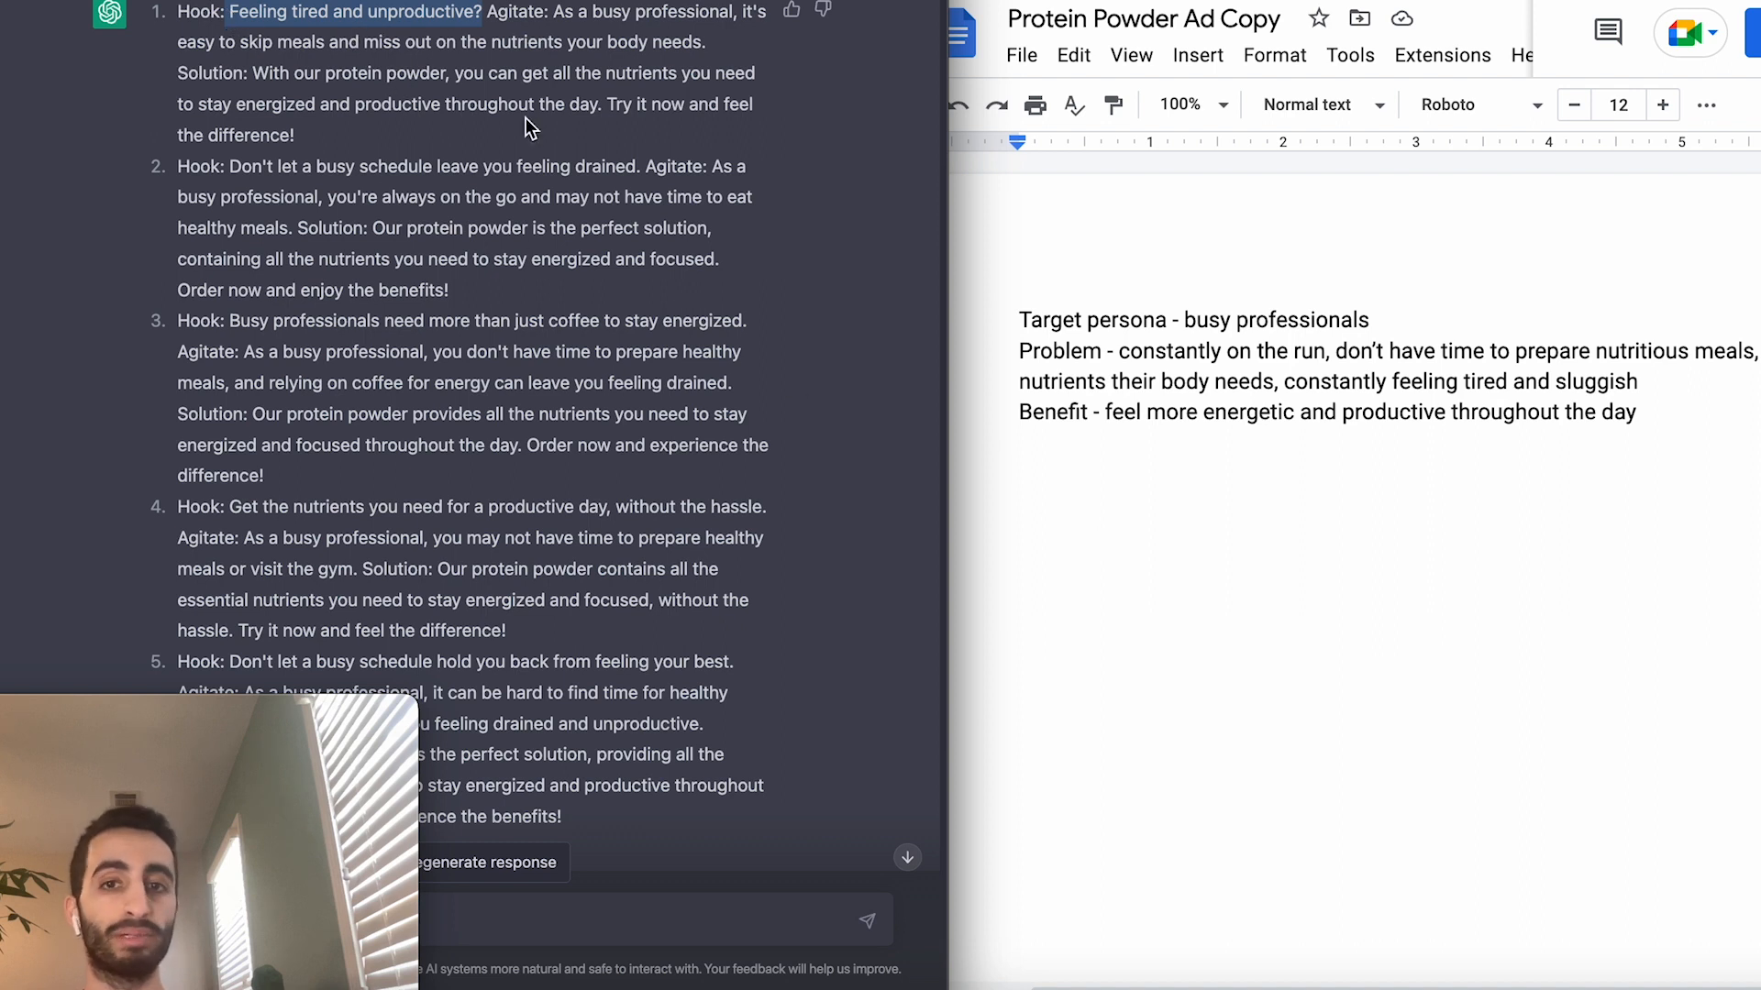
pyautogui.click(1134, 558)
pyautogui.write('Feeling tired and unproductive?')
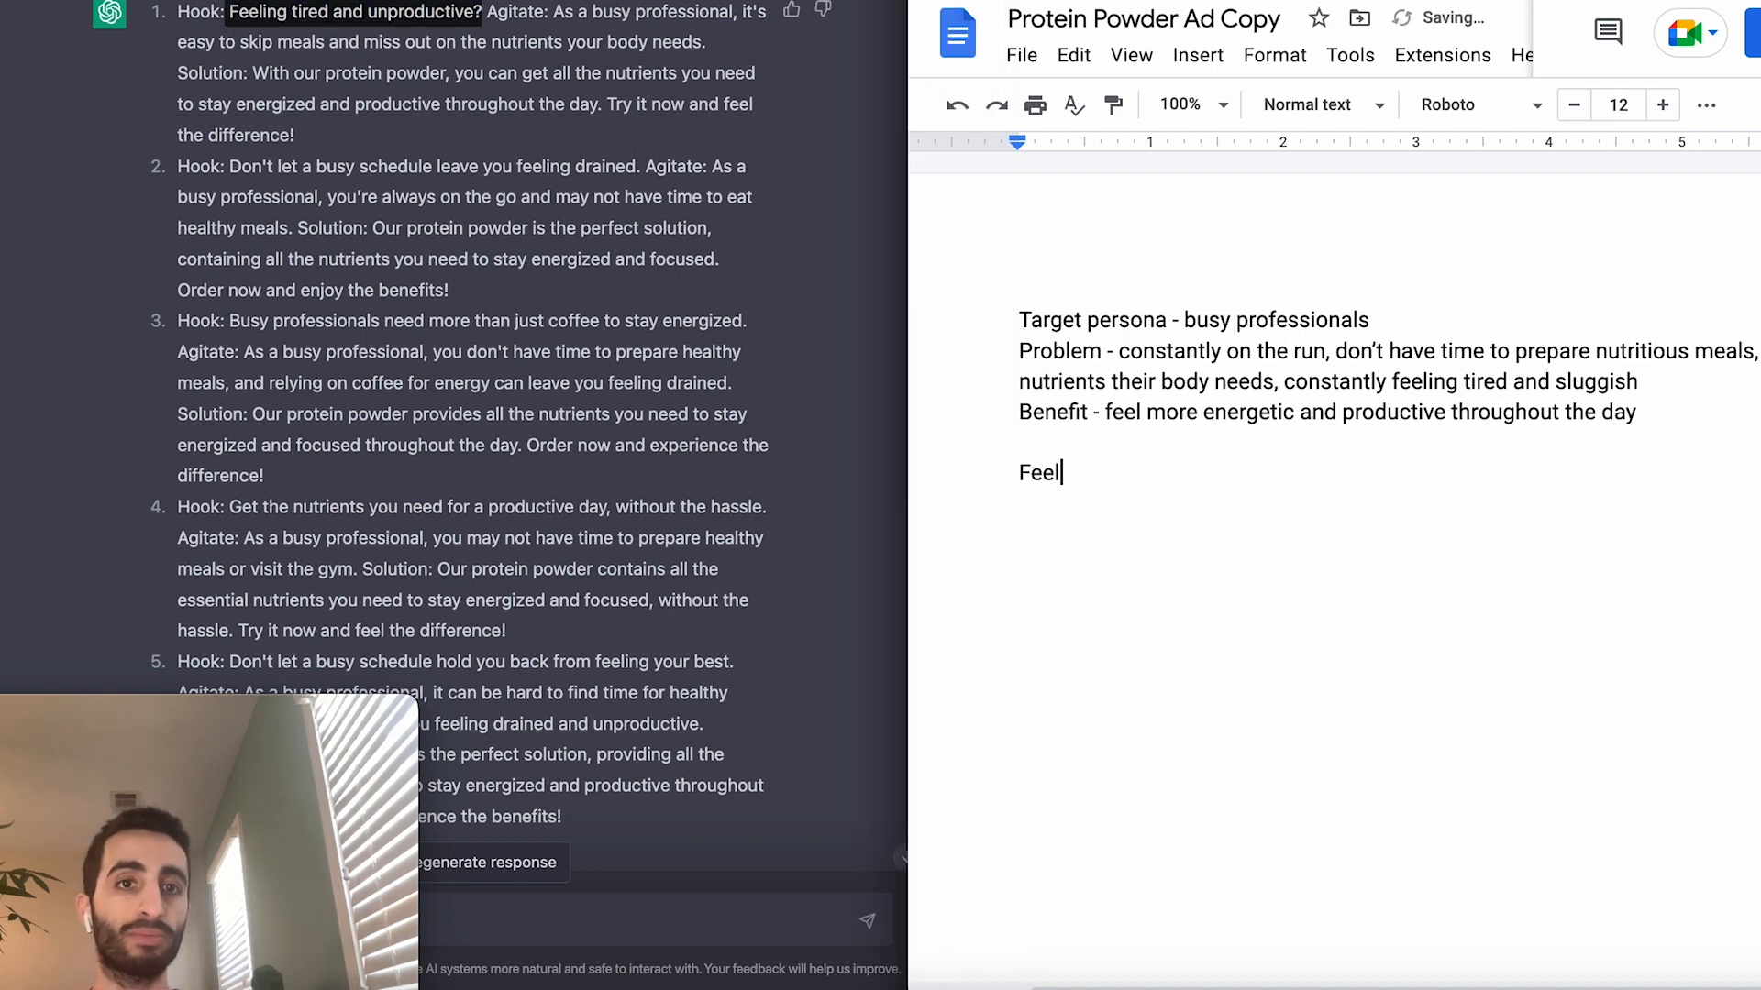
pyautogui.press('Return')
# Write a reworked hook on the line below the copied one: "Are you tired of feeling sluggish and unproductive all day?"
pyautogui.doubleClick(1593, 392)
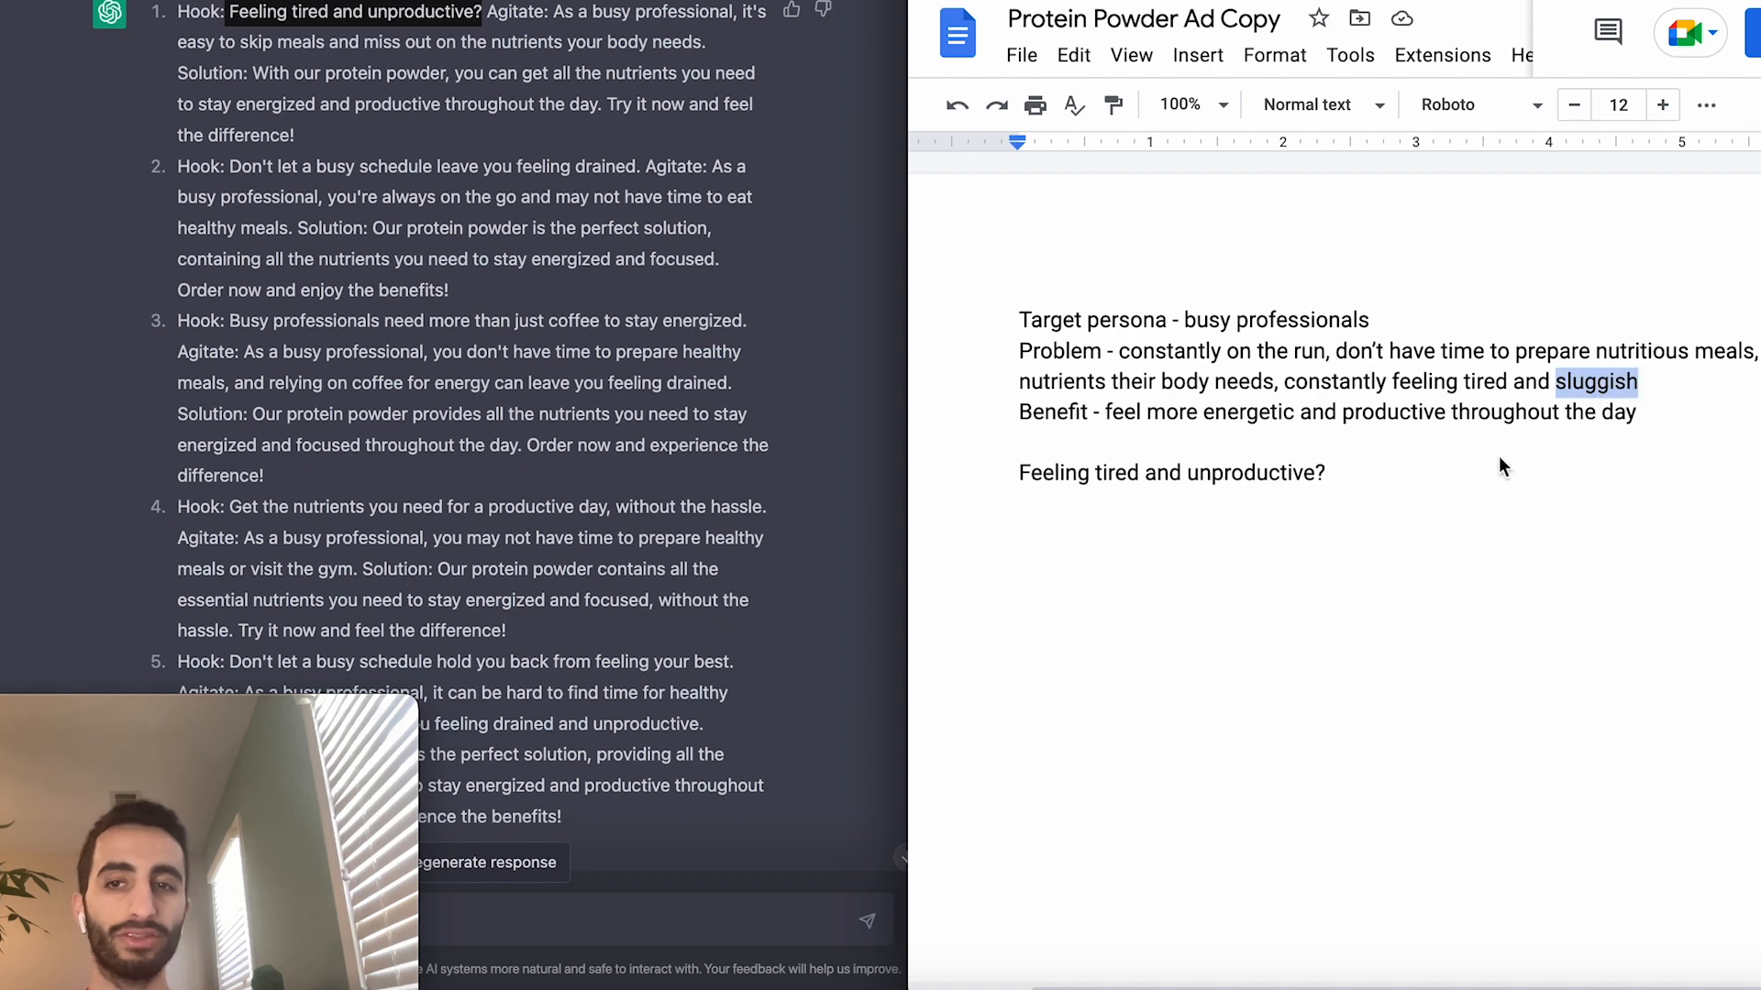
pyautogui.click(1235, 513)
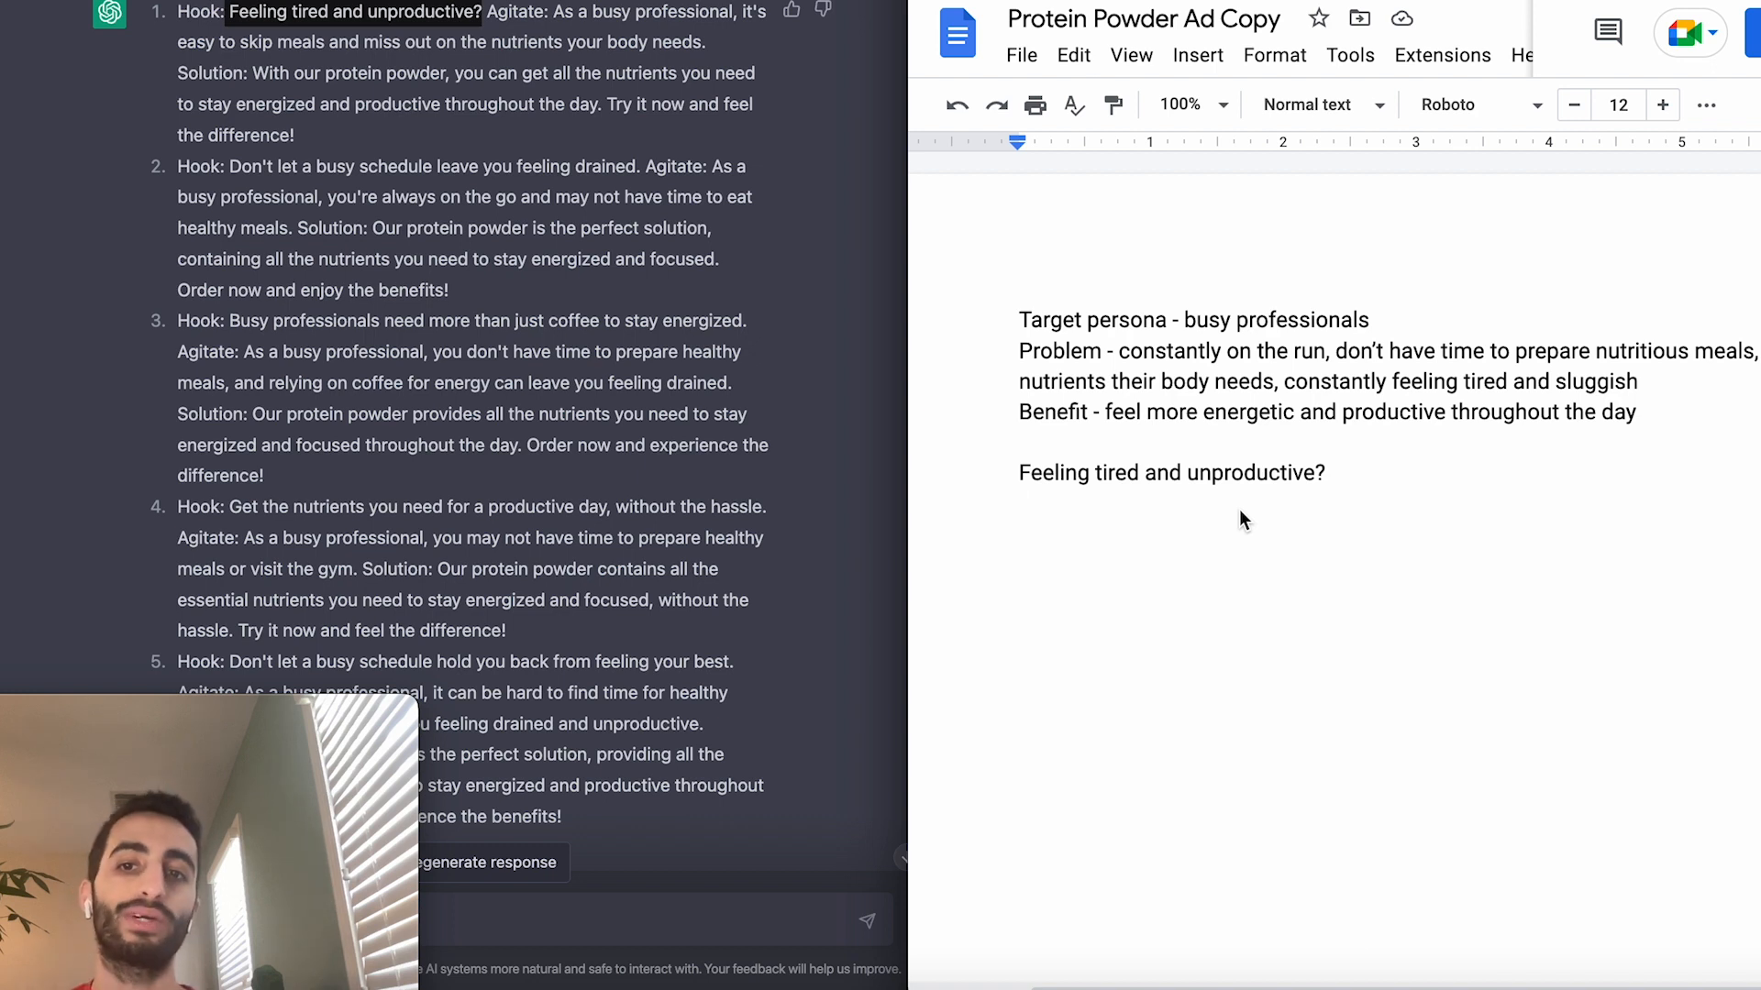
pyautogui.write('Are you ')
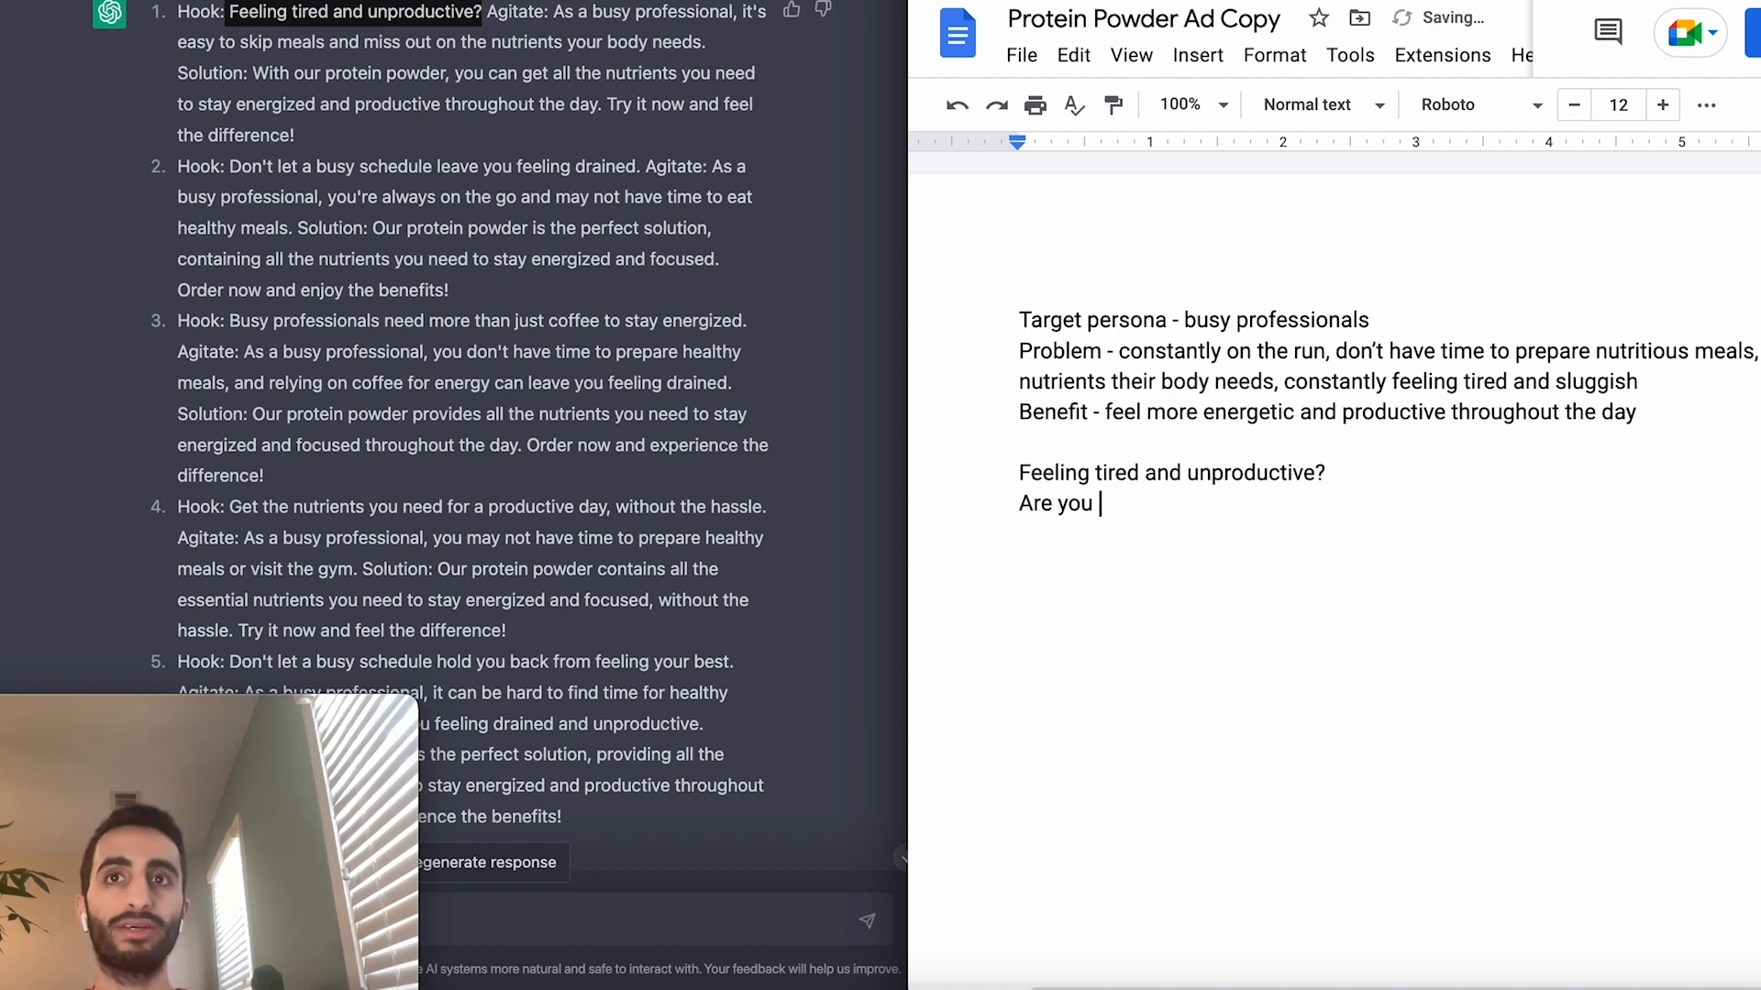
pyautogui.write('tired of feeling sluggish')
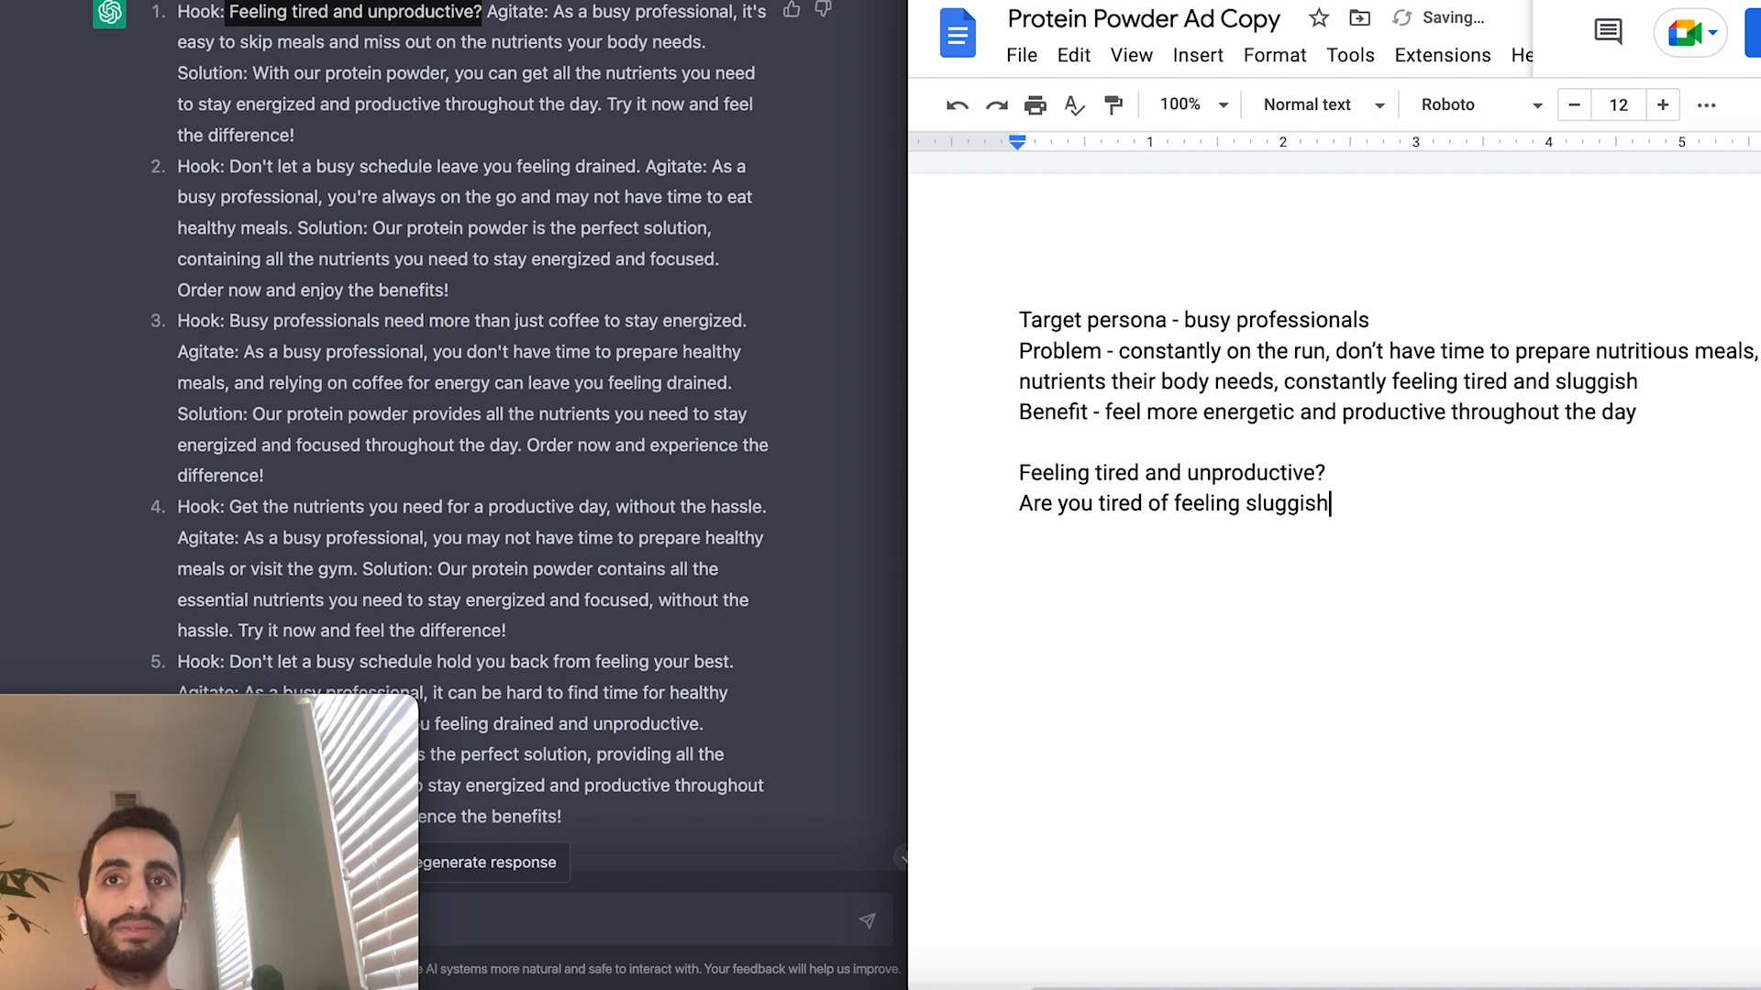
pyautogui.write(' and unproductive all day?')
# Delete the copied hook "Feeling tired and unproductive?" above the reworked question
pyautogui.tripleClick(1253, 476)
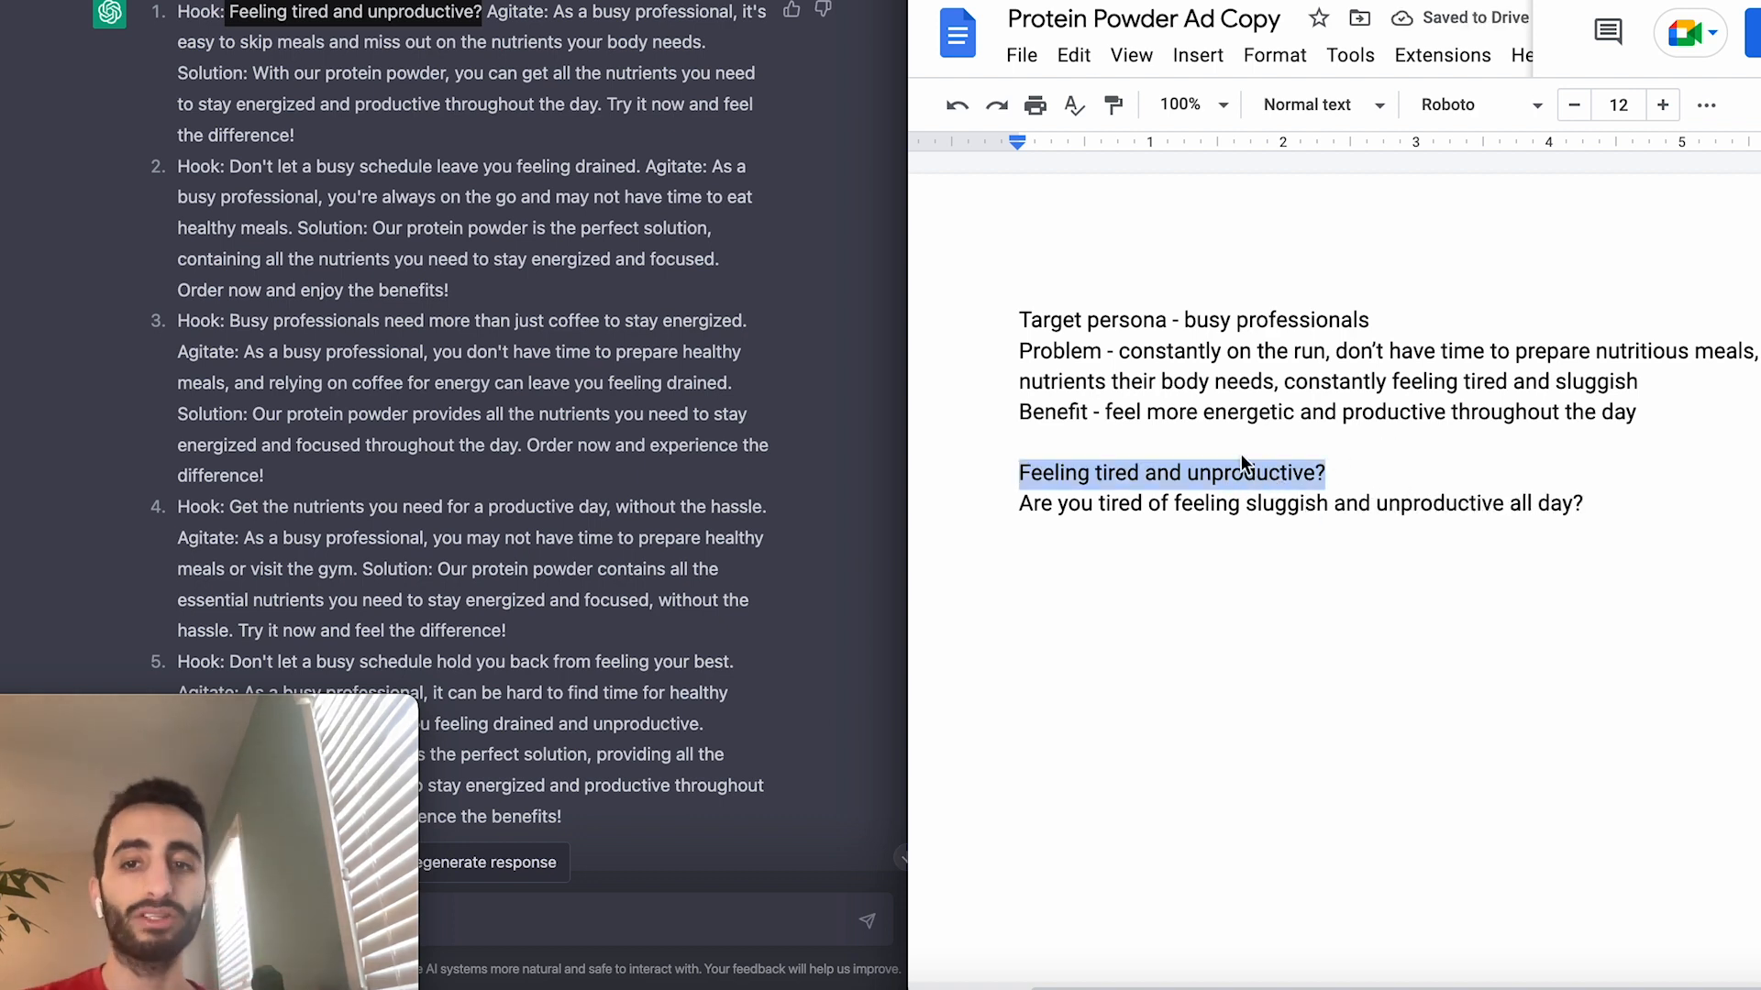
pyautogui.press('BackSpace')
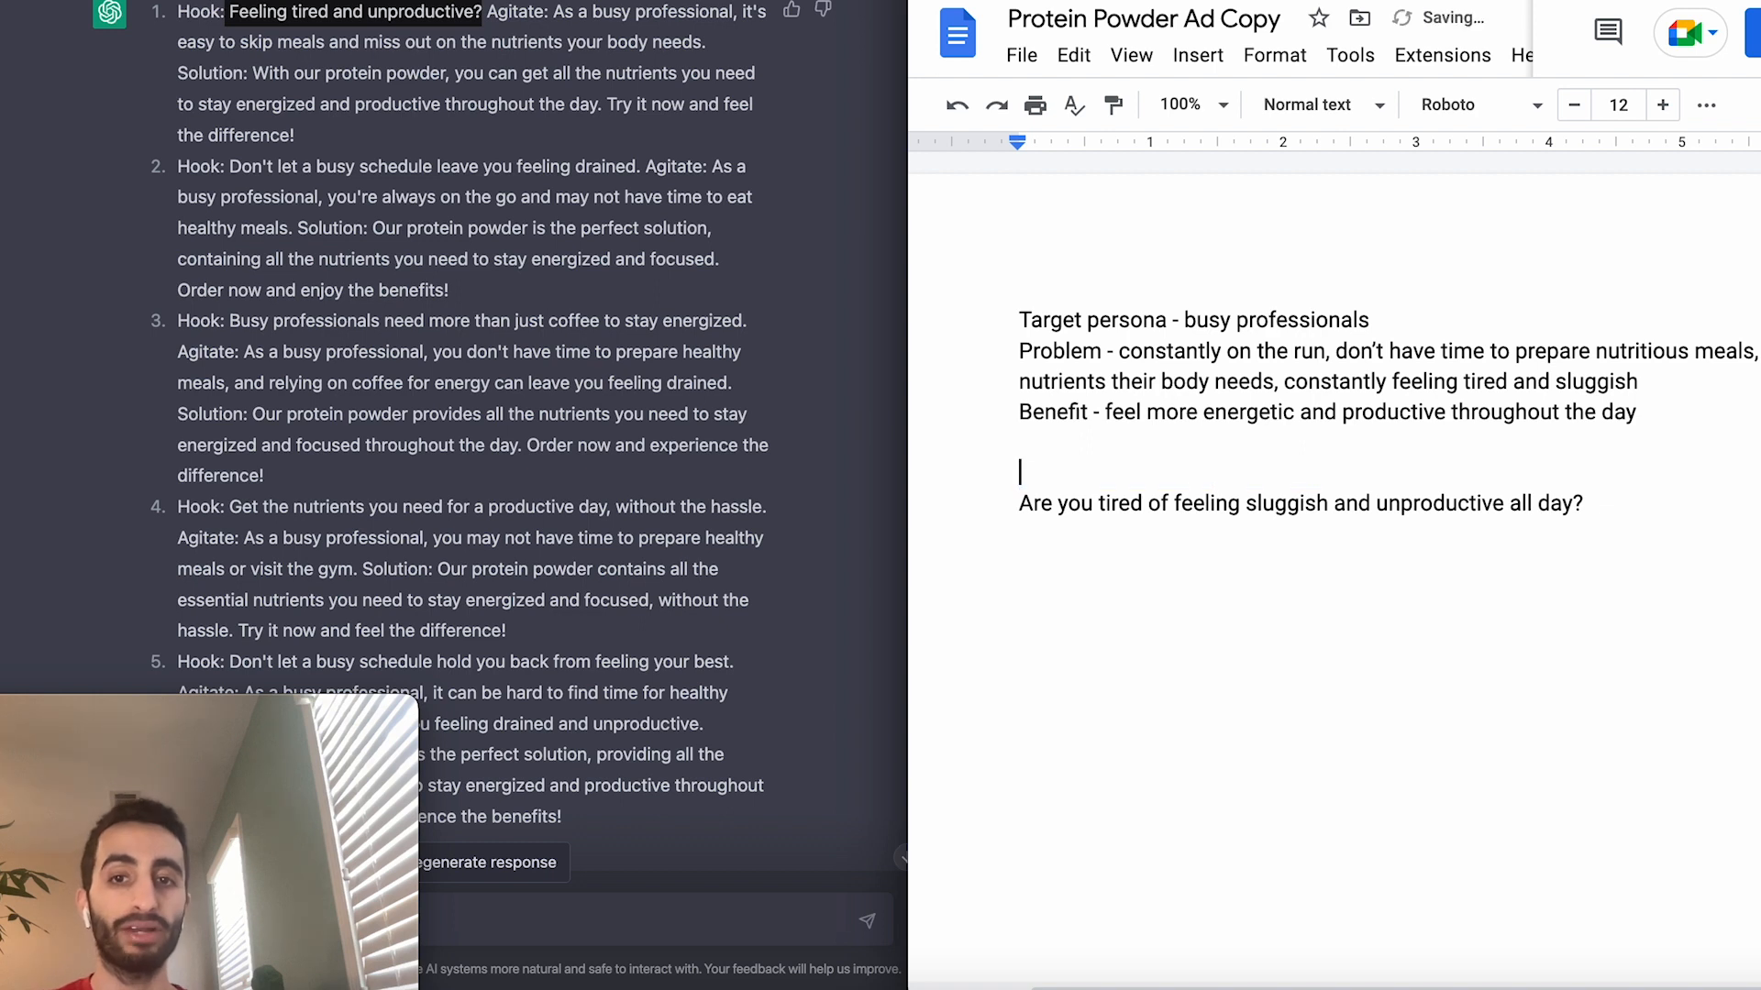
pyautogui.press('Down')
pyautogui.press('Down')
pyautogui.press('Down')
pyautogui.tripleClick(1508, 502)
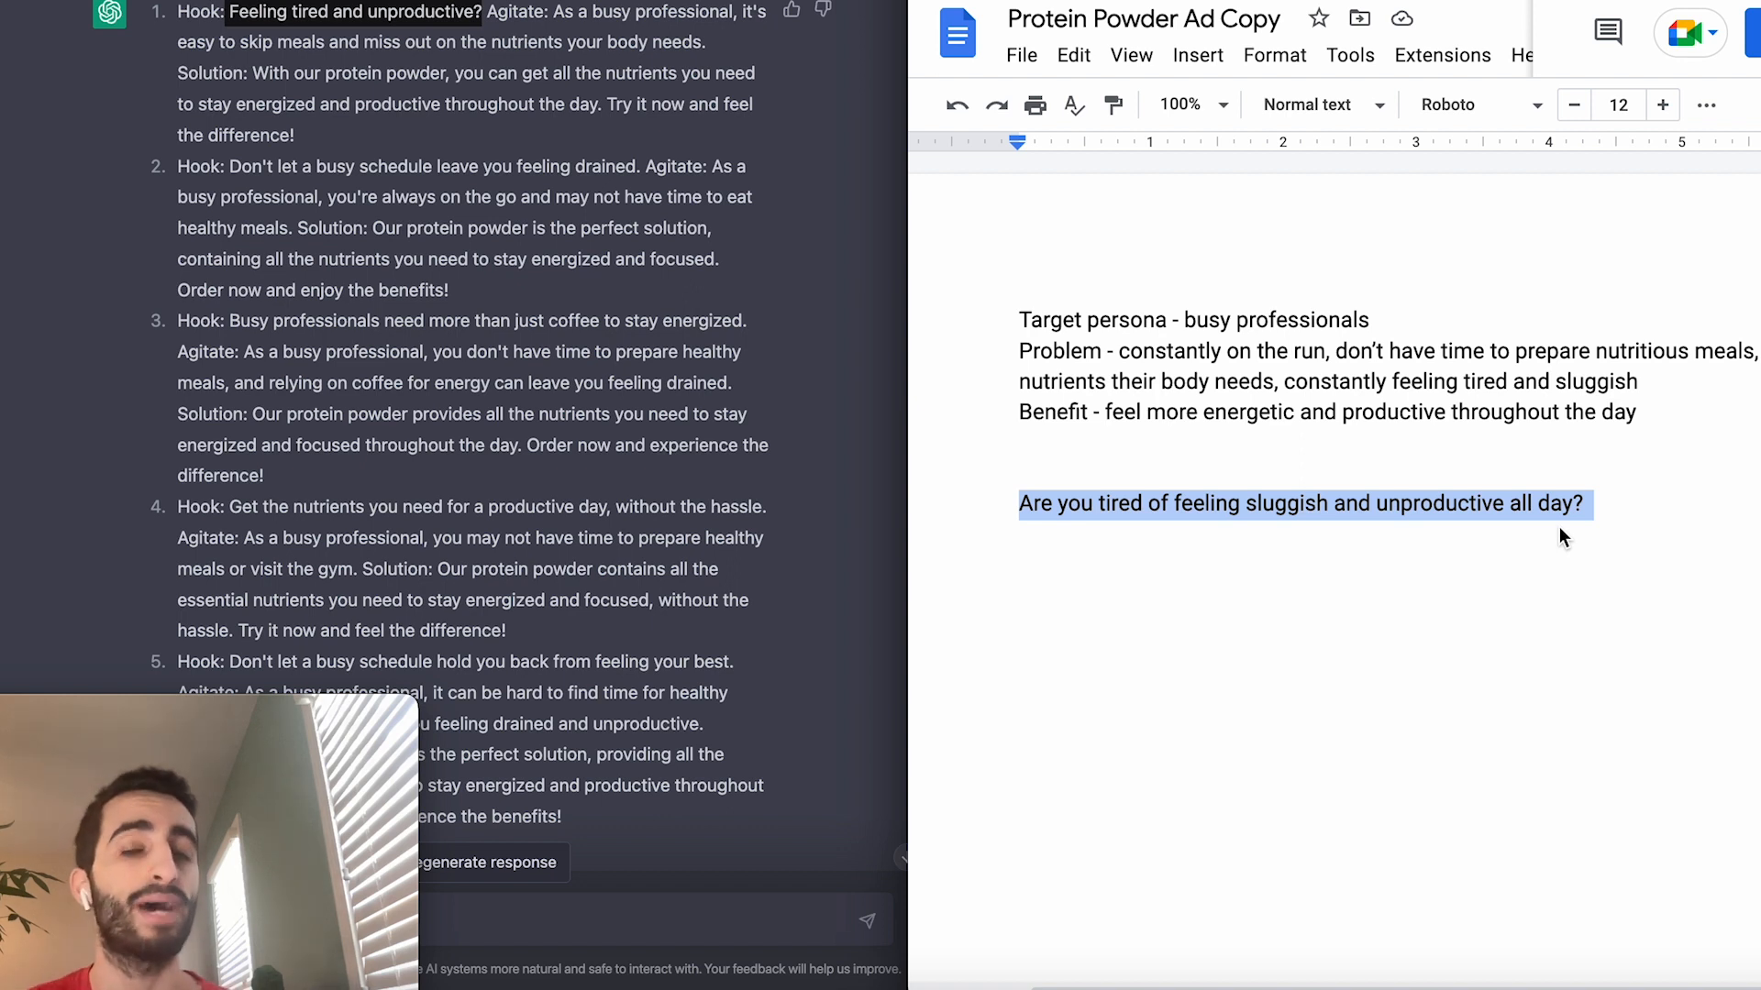
pyautogui.click(1186, 587)
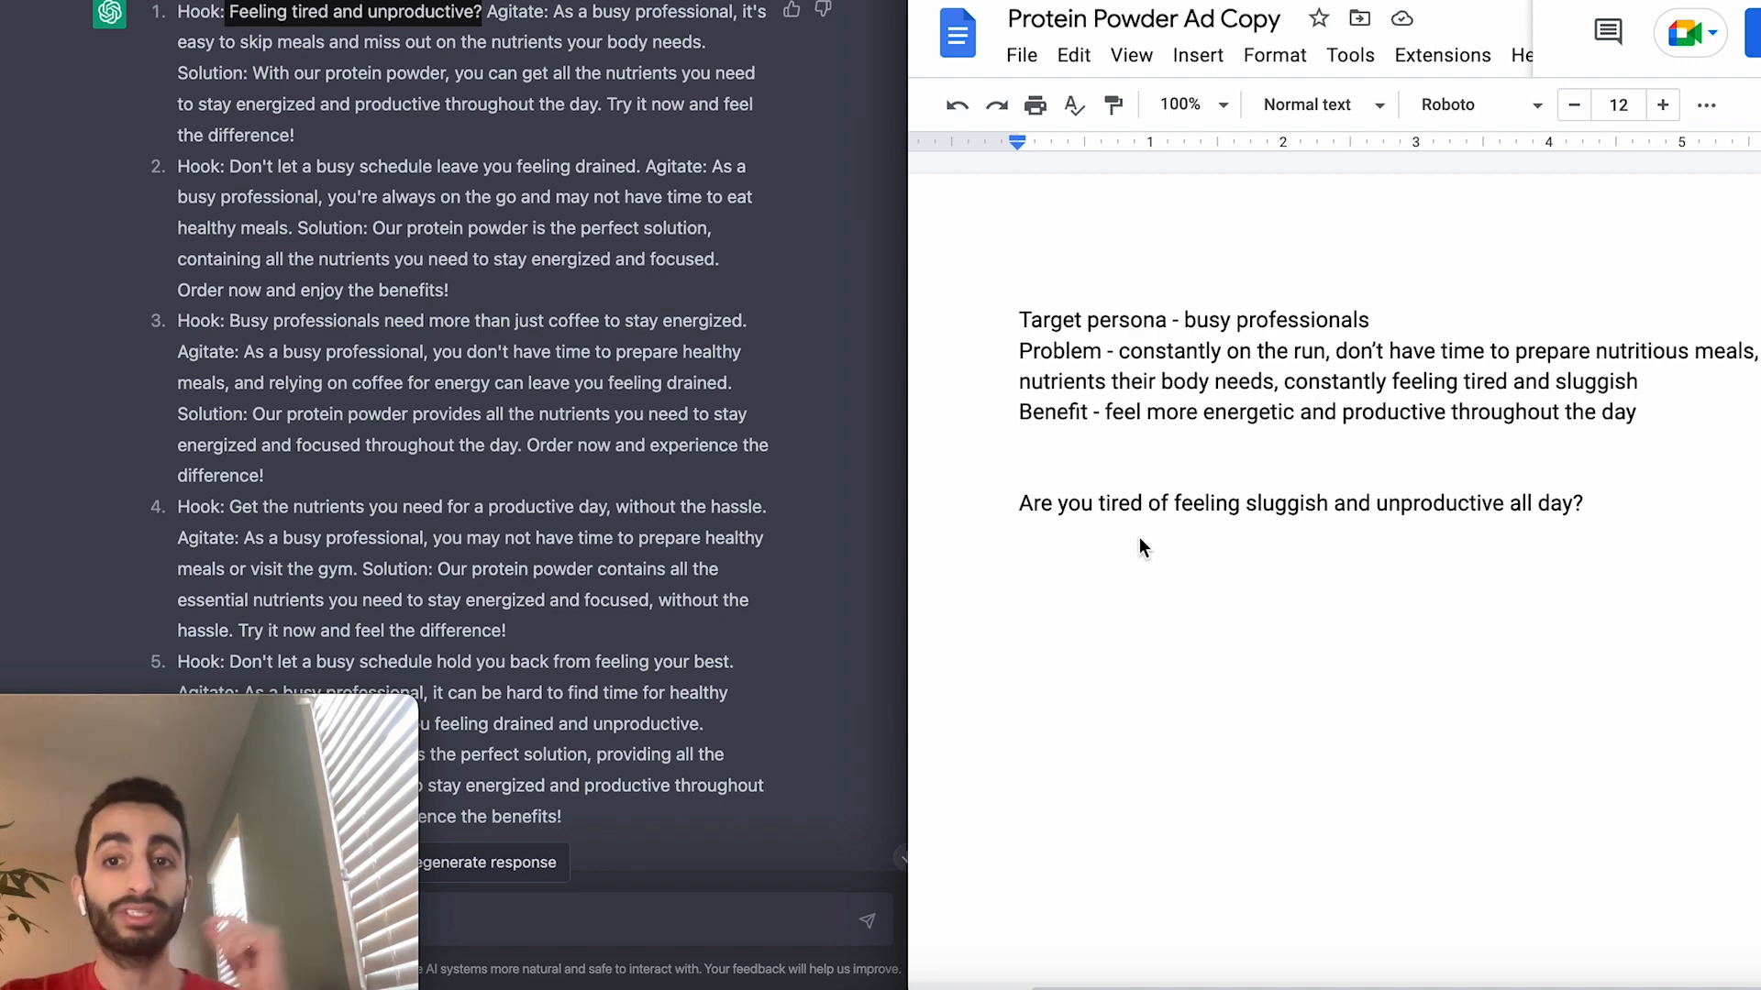
# Copy "it's easy to skip meals and miss out on the nutrients your body needs" from the first variation and paste it below the hook
pyautogui.click(869, 456)
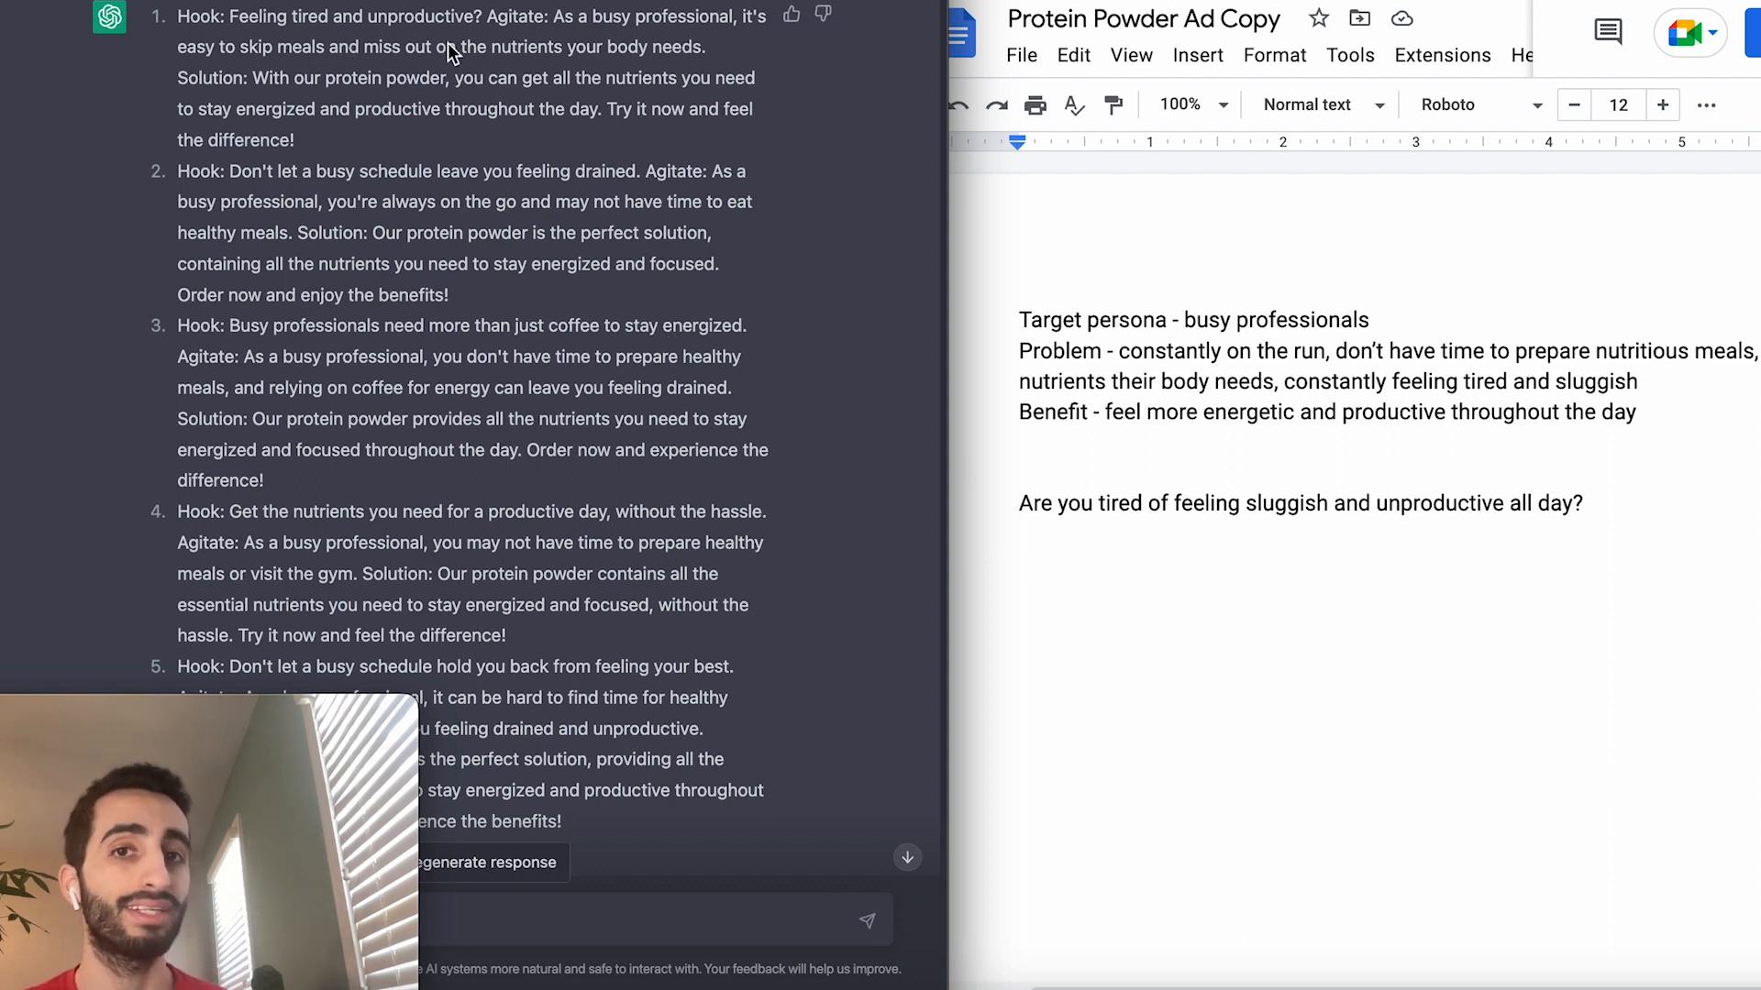
pyautogui.moveTo(744, 19); pyautogui.dragTo(711, 57)
pyautogui.press('super+c')
pyautogui.click(1128, 564)
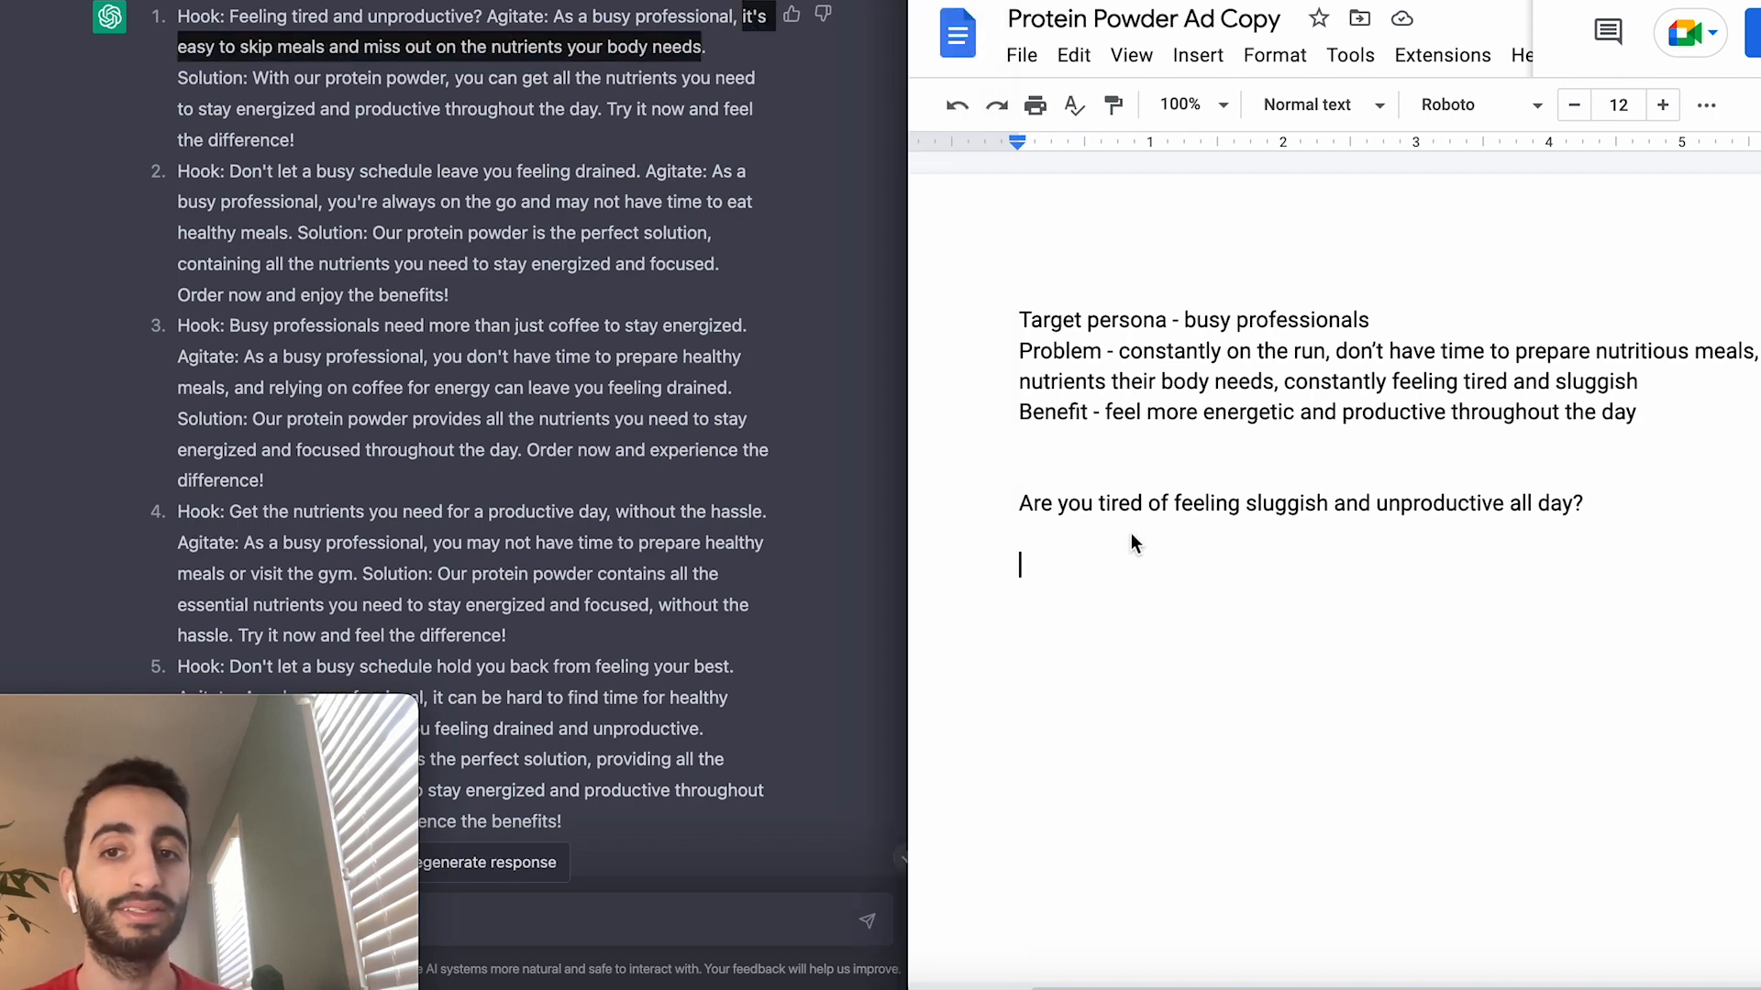
pyautogui.press('super+v')
# Copy "and relying on coffee for energy can leave you feeling drained" from the third variation into the document below the skipped-meals text
pyautogui.scroll(-2, 458, 367)
pyautogui.moveTo(244, 272); pyautogui.dragTo(727, 301)
pyautogui.click(729, 310)
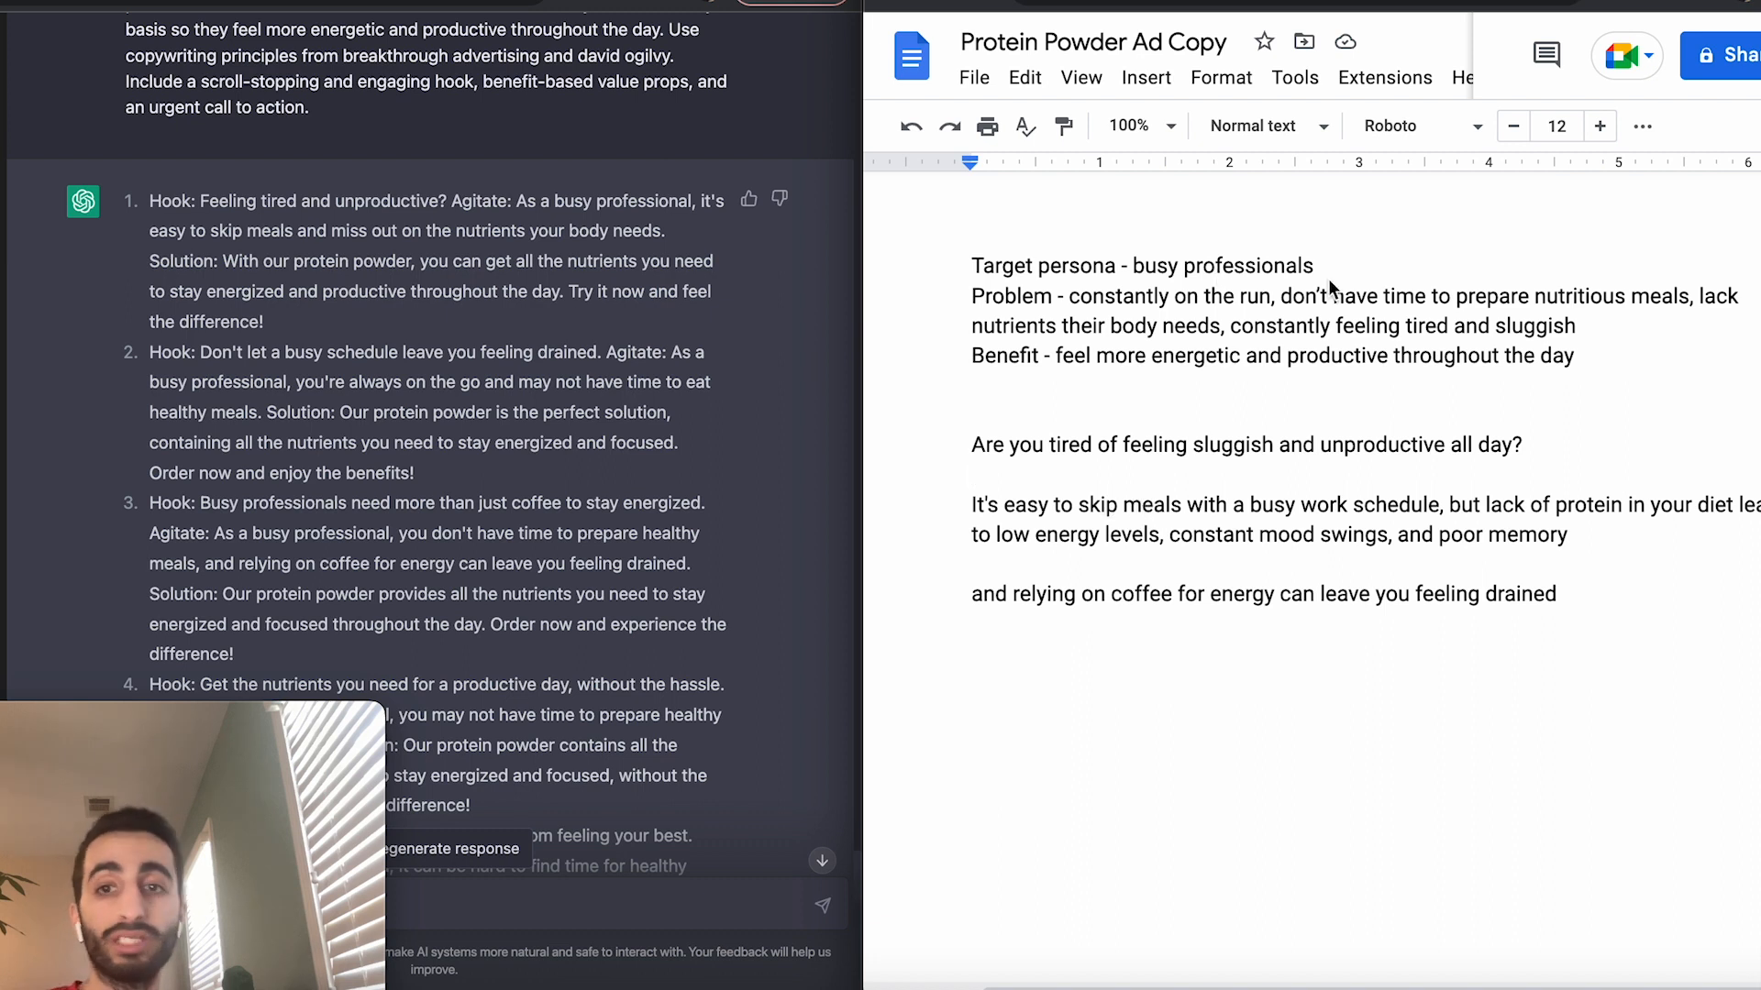
# Paste the fourth variation's solution, from "Our protein powder contains" to "without the hassle.", into the document above the coffee line
pyautogui.moveTo(1405, 504); pyautogui.dragTo(1142, 449)
pyautogui.click(1532, 515)
pyautogui.doubleClick(1497, 445)
pyautogui.moveTo(1472, 505); pyautogui.dragTo(1598, 537)
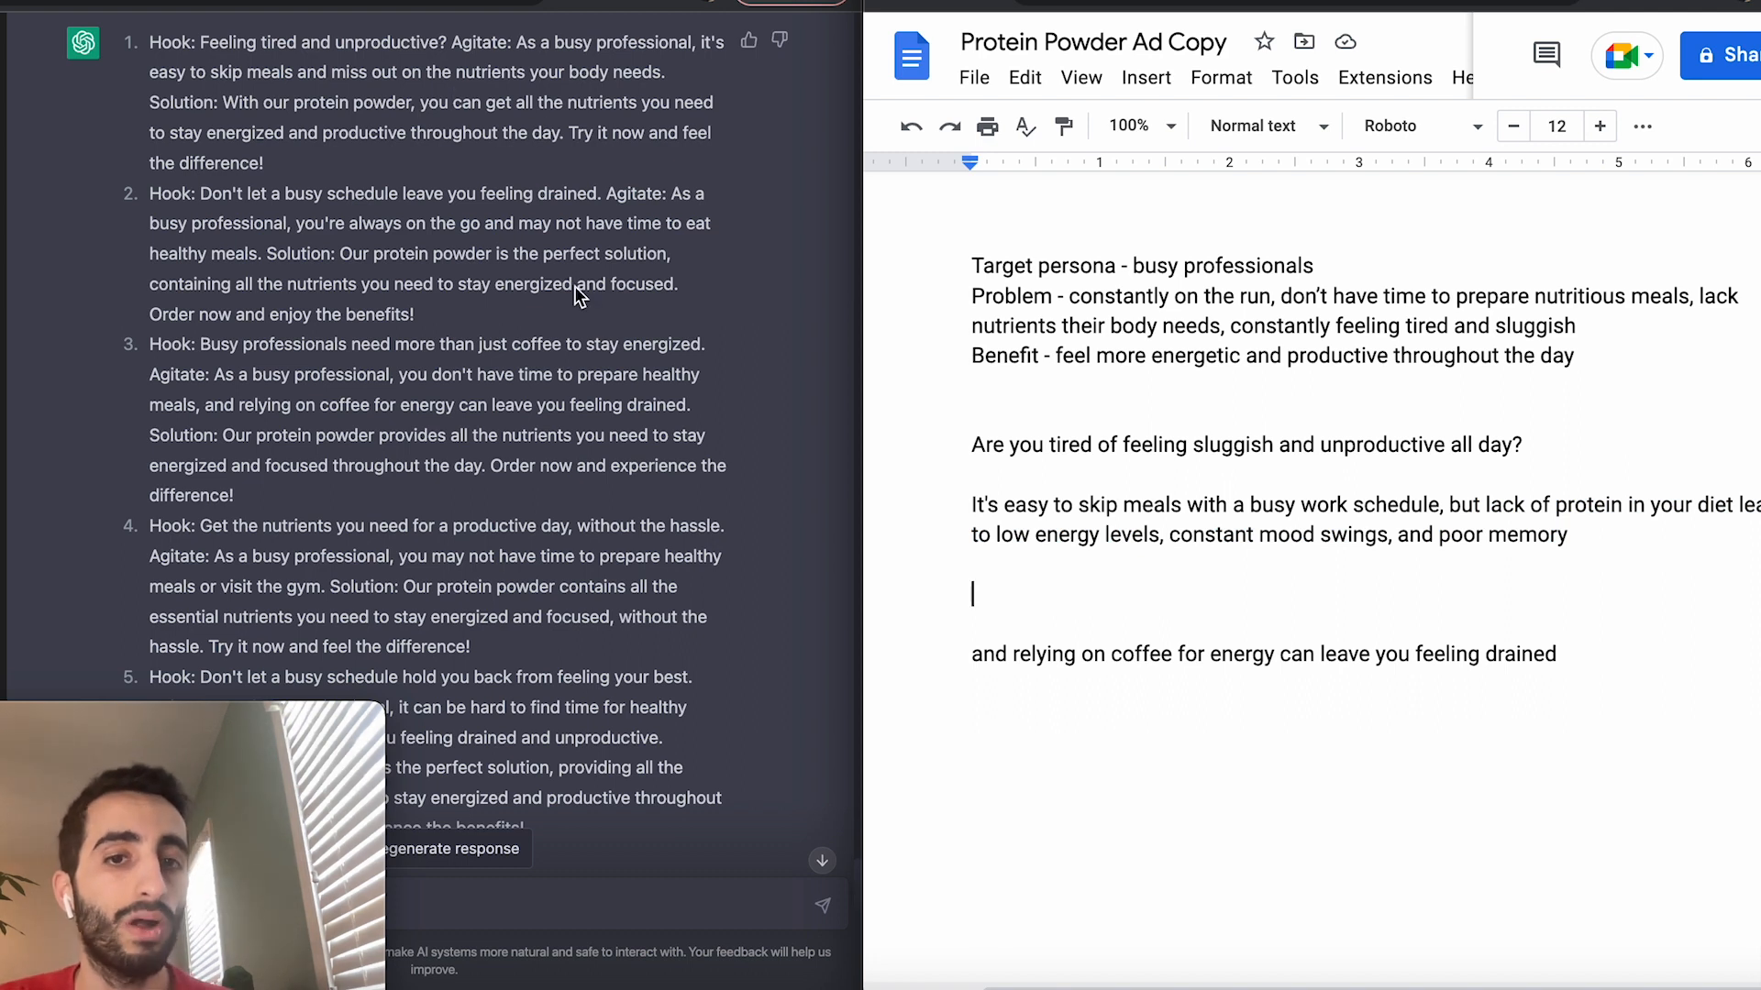
pyautogui.moveTo(403, 588); pyautogui.dragTo(206, 644)
pyautogui.hotkey('ctrl', 'c')
pyautogui.click(1012, 607)
pyautogui.hotkey('ctrl', 'v')
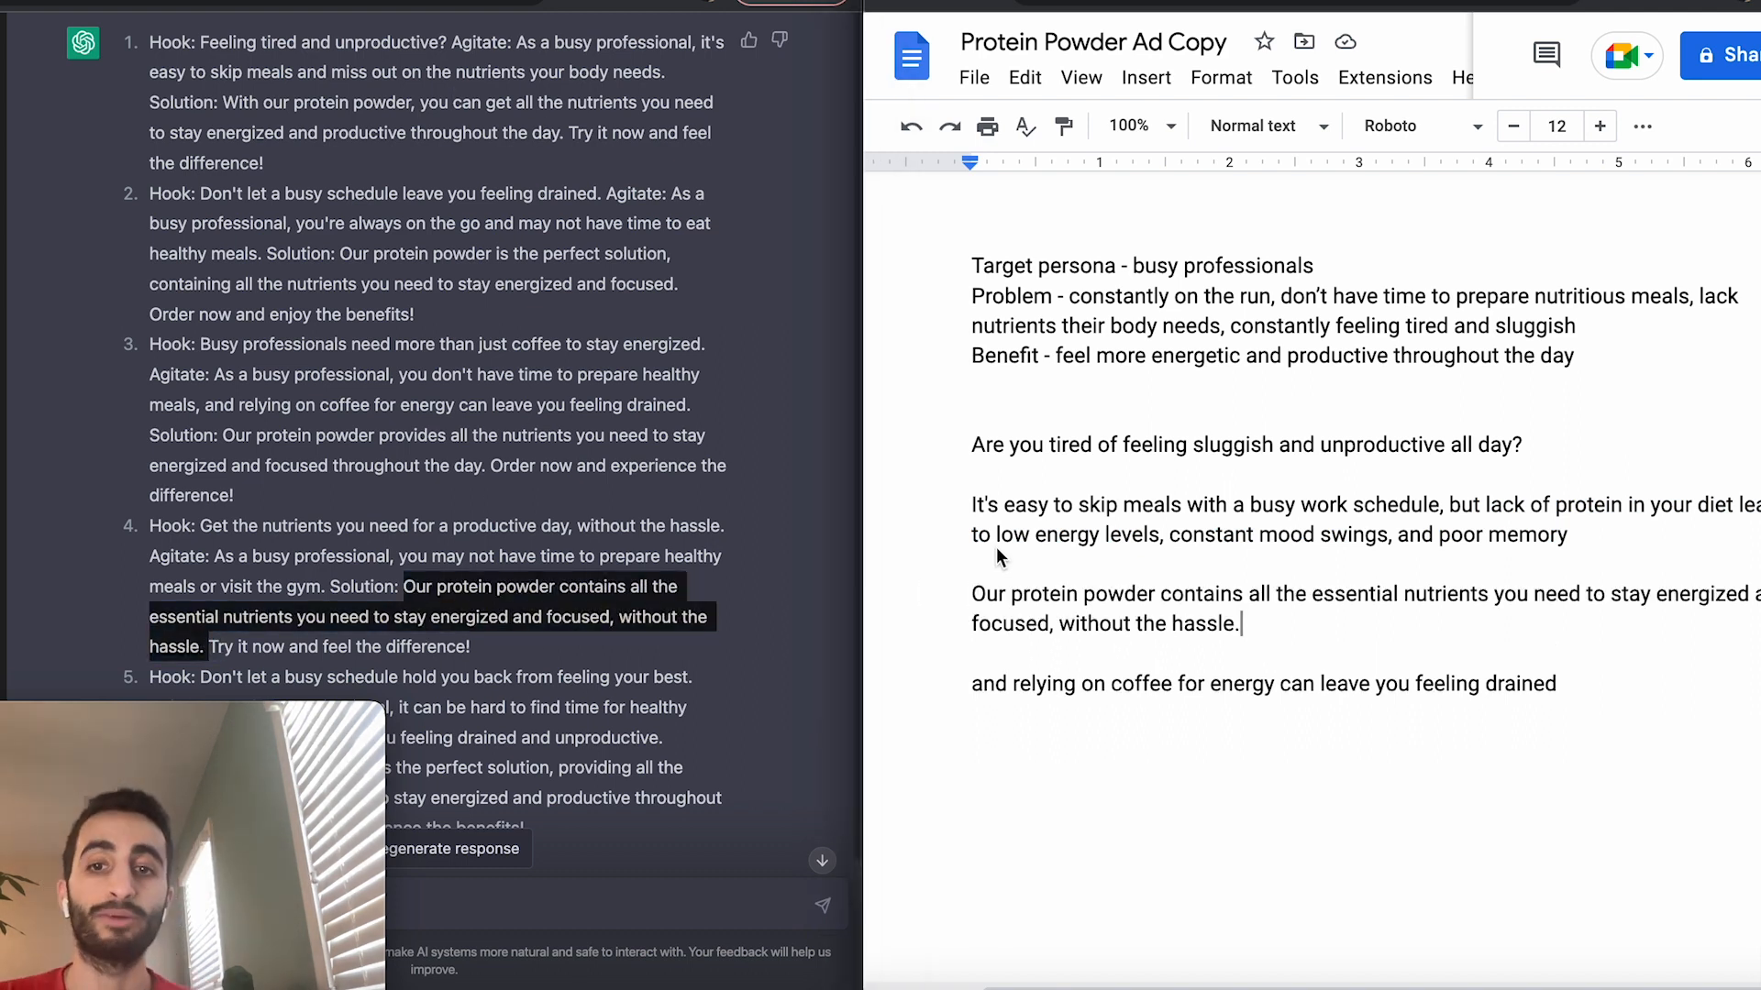
# Replace "Our" with "BUFF" at the start of the solution paragraph and capitalize "Protein"
pyautogui.moveTo(1004, 596); pyautogui.dragTo(983, 601)
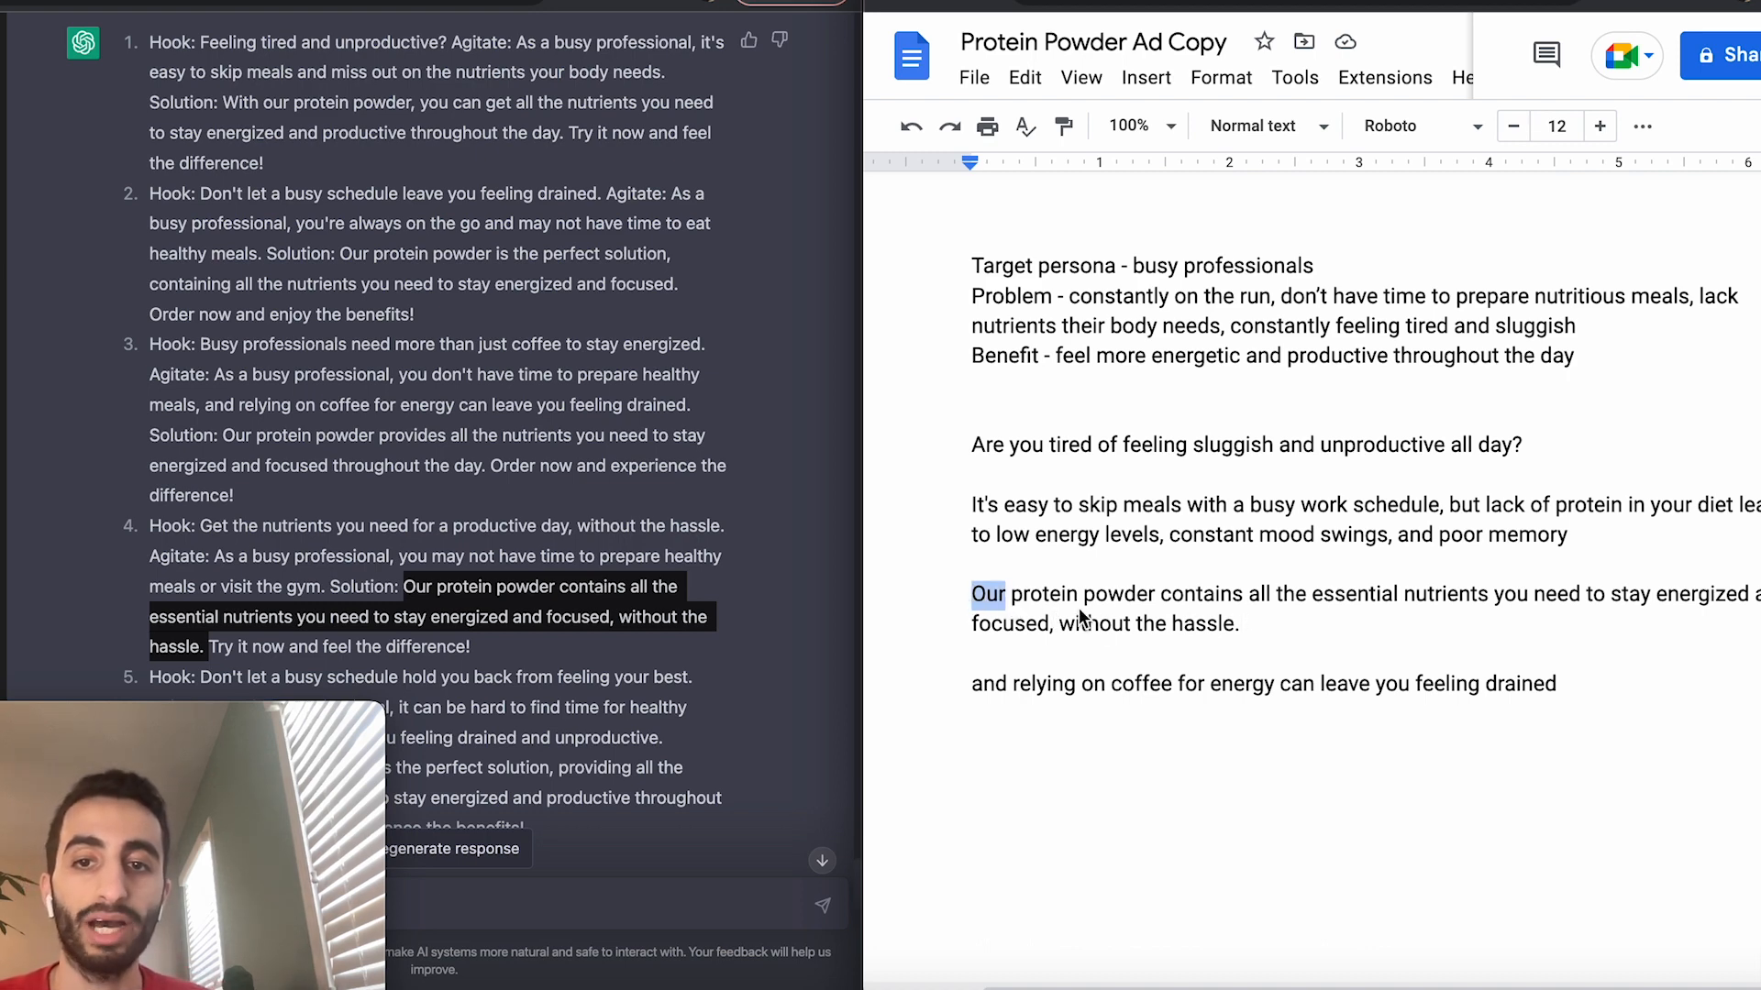
pyautogui.write('BUFF')
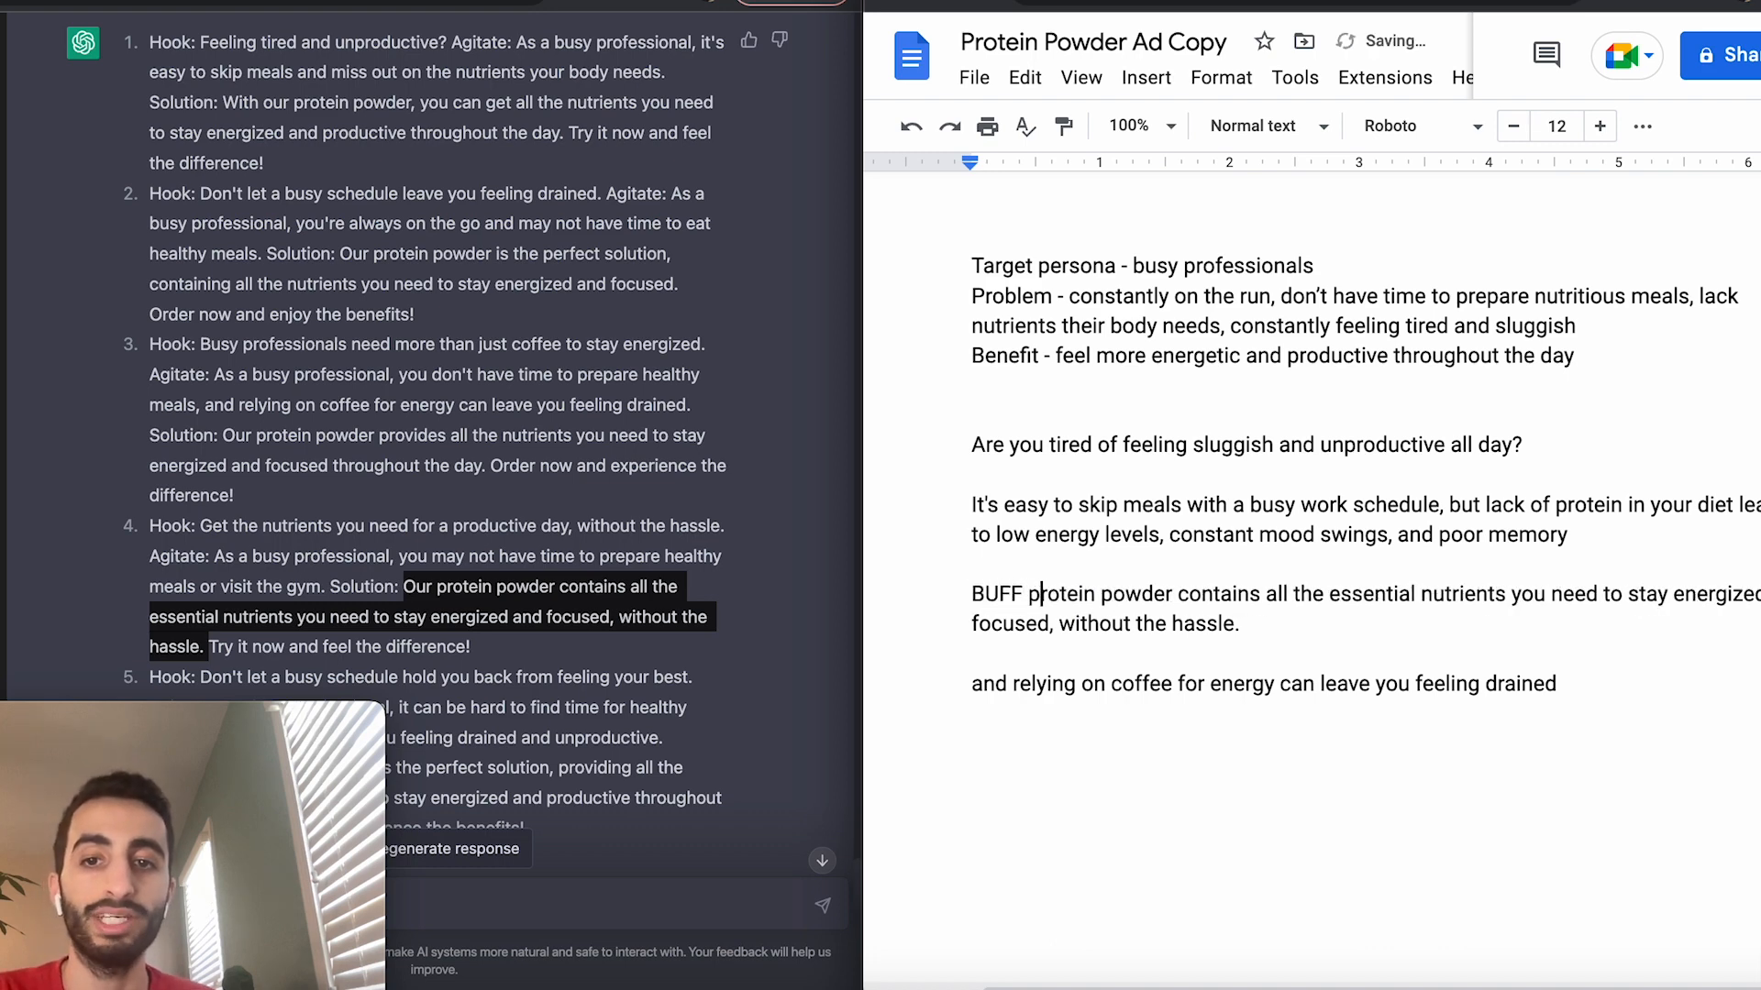
pyautogui.press('BackSpace')
pyautogui.write('P')
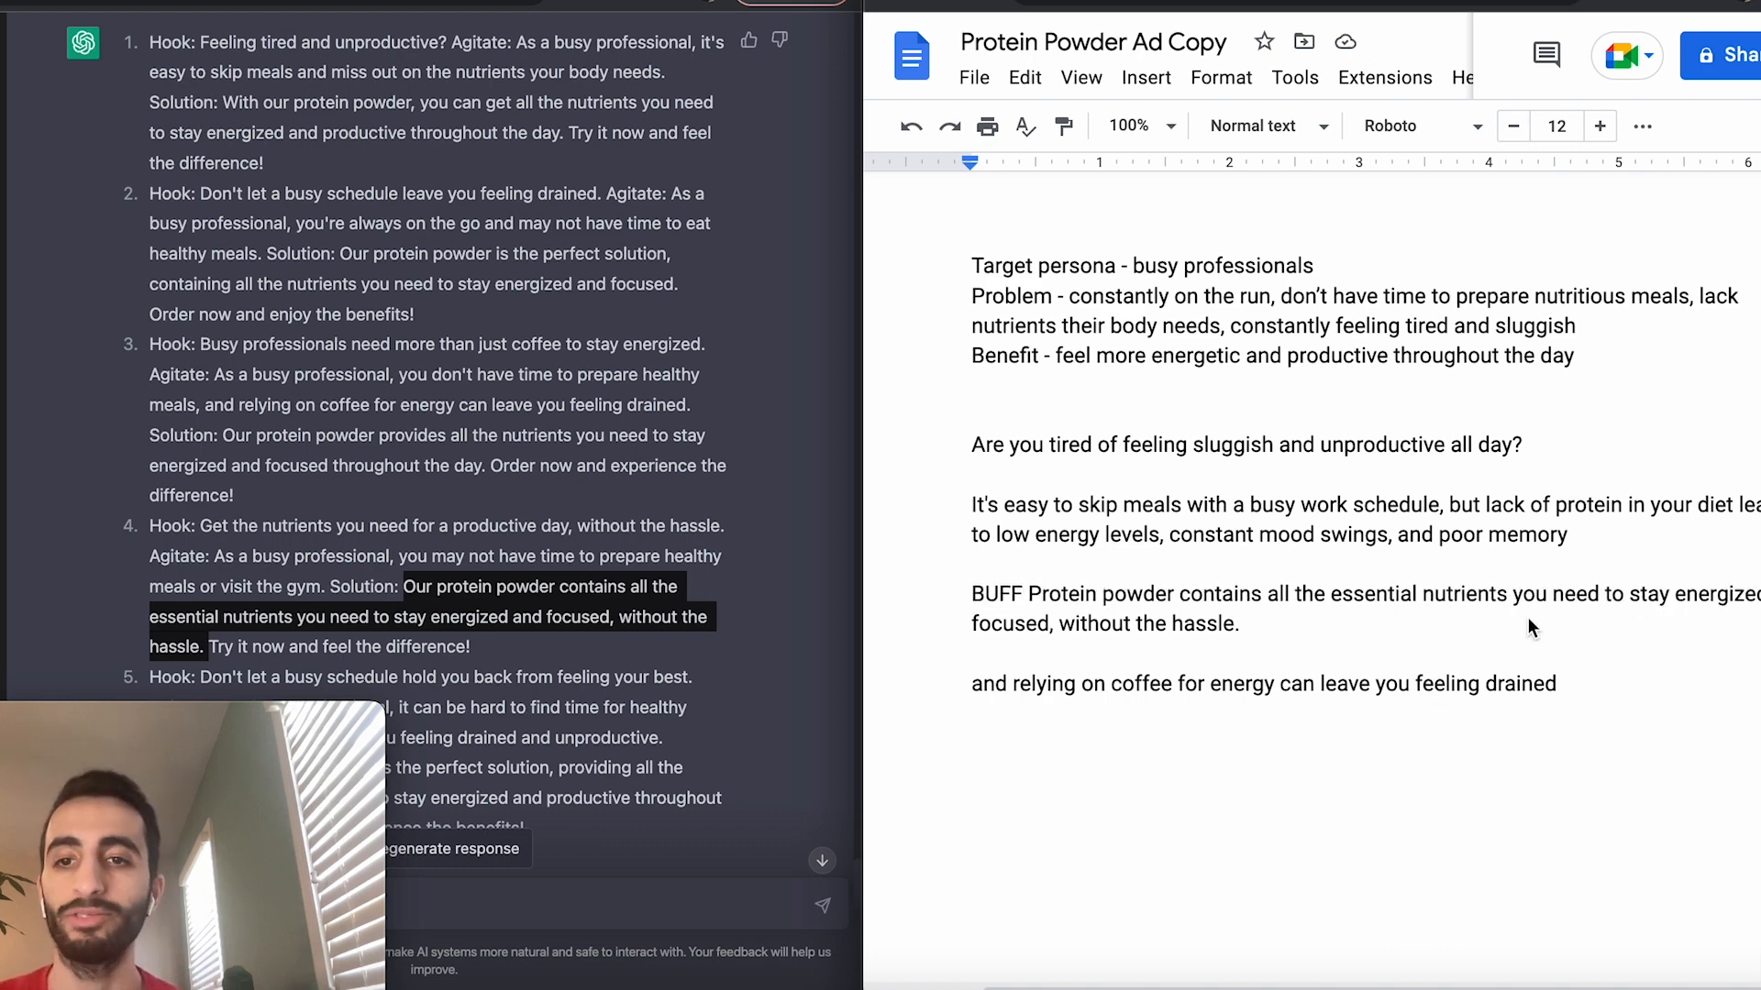
# Rewrite the solution as "BUFF Protein is designed to keep you energized and focused without the hassle" and add a sentence about skipping coffee and energy-drink caffeine crashes
pyautogui.keyDown('shift'); pyautogui.click(1606, 596); pyautogui.keyUp('shift')
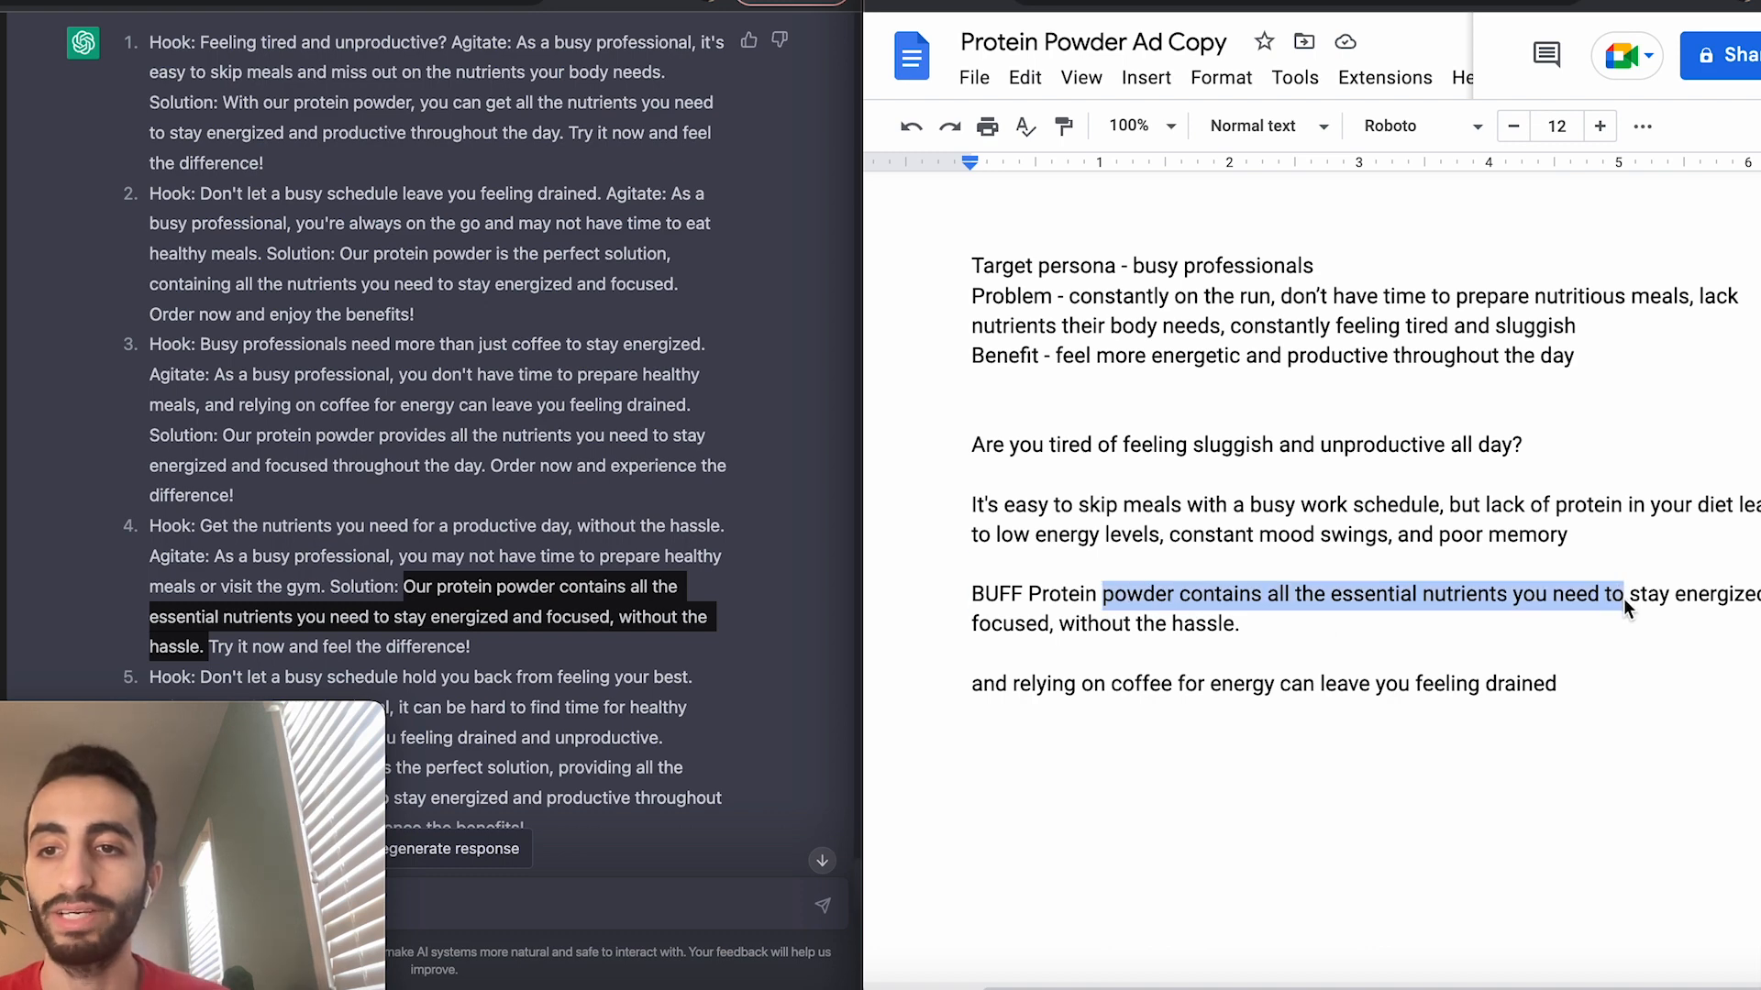
pyautogui.keyDown('shift'); pyautogui.click(1676, 596); pyautogui.keyUp('shift')
pyautogui.press('BackSpace')
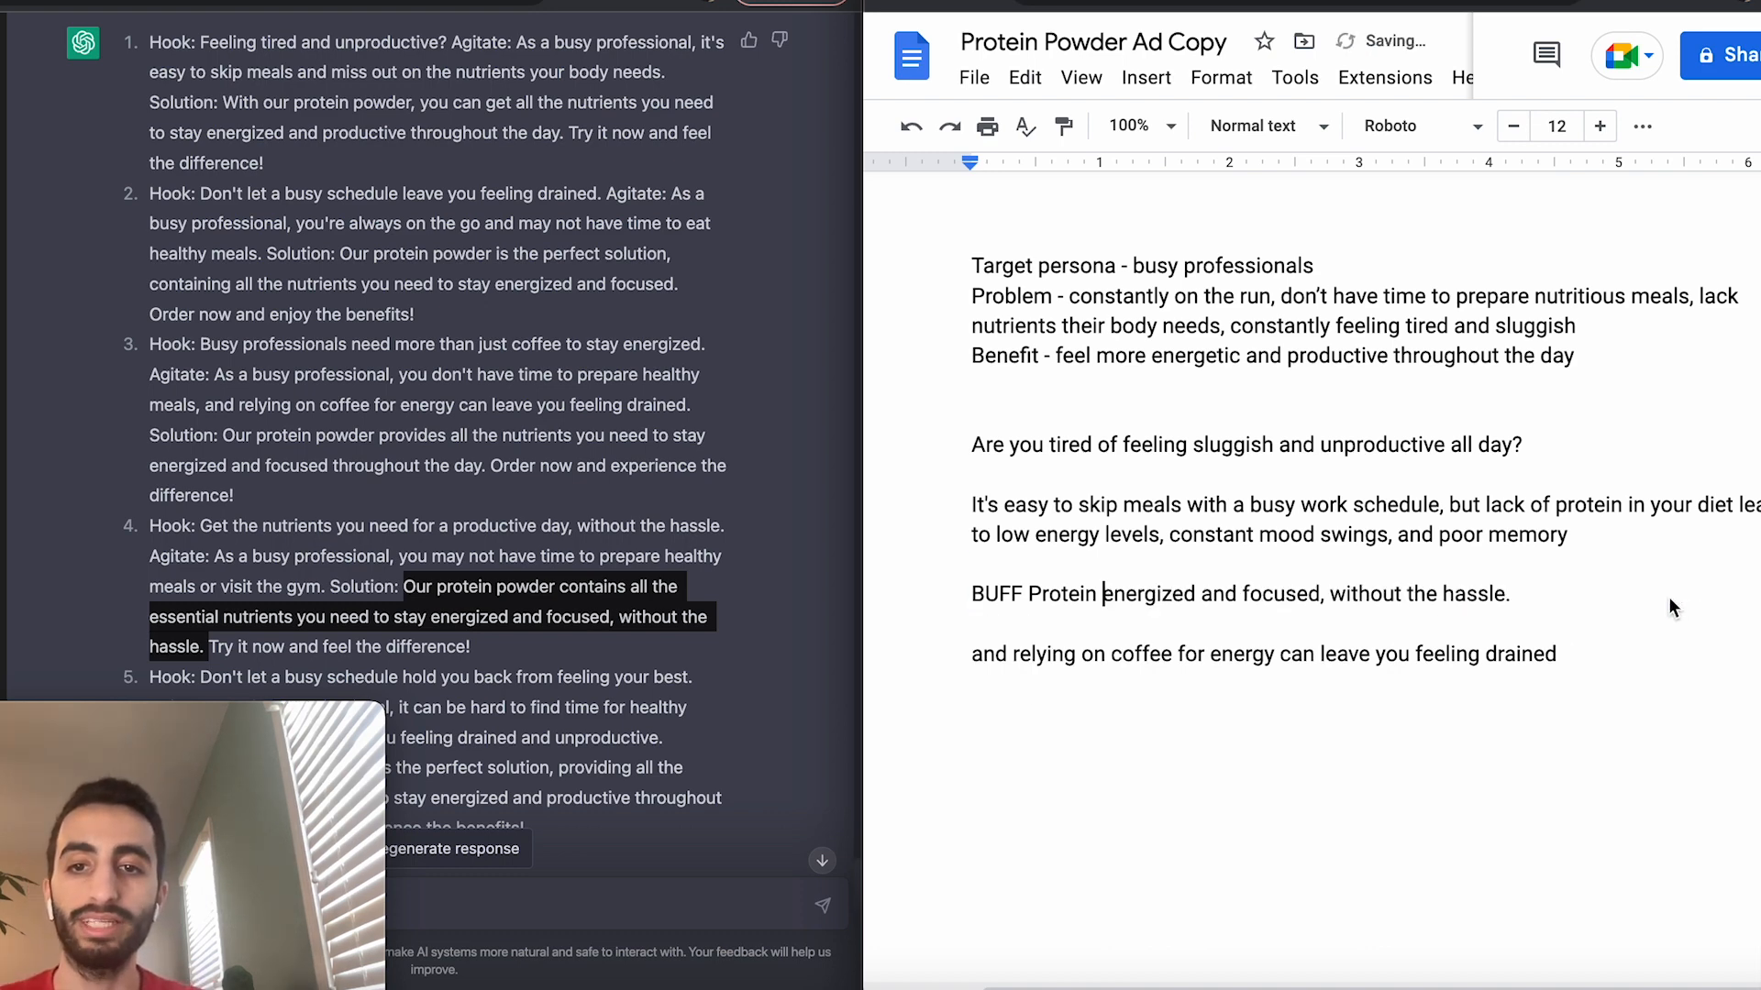
pyautogui.press('Return')
pyautogui.moveTo(1049, 597); pyautogui.dragTo(1071, 633)
pyautogui.moveTo(972, 594); pyautogui.dragTo(1319, 590)
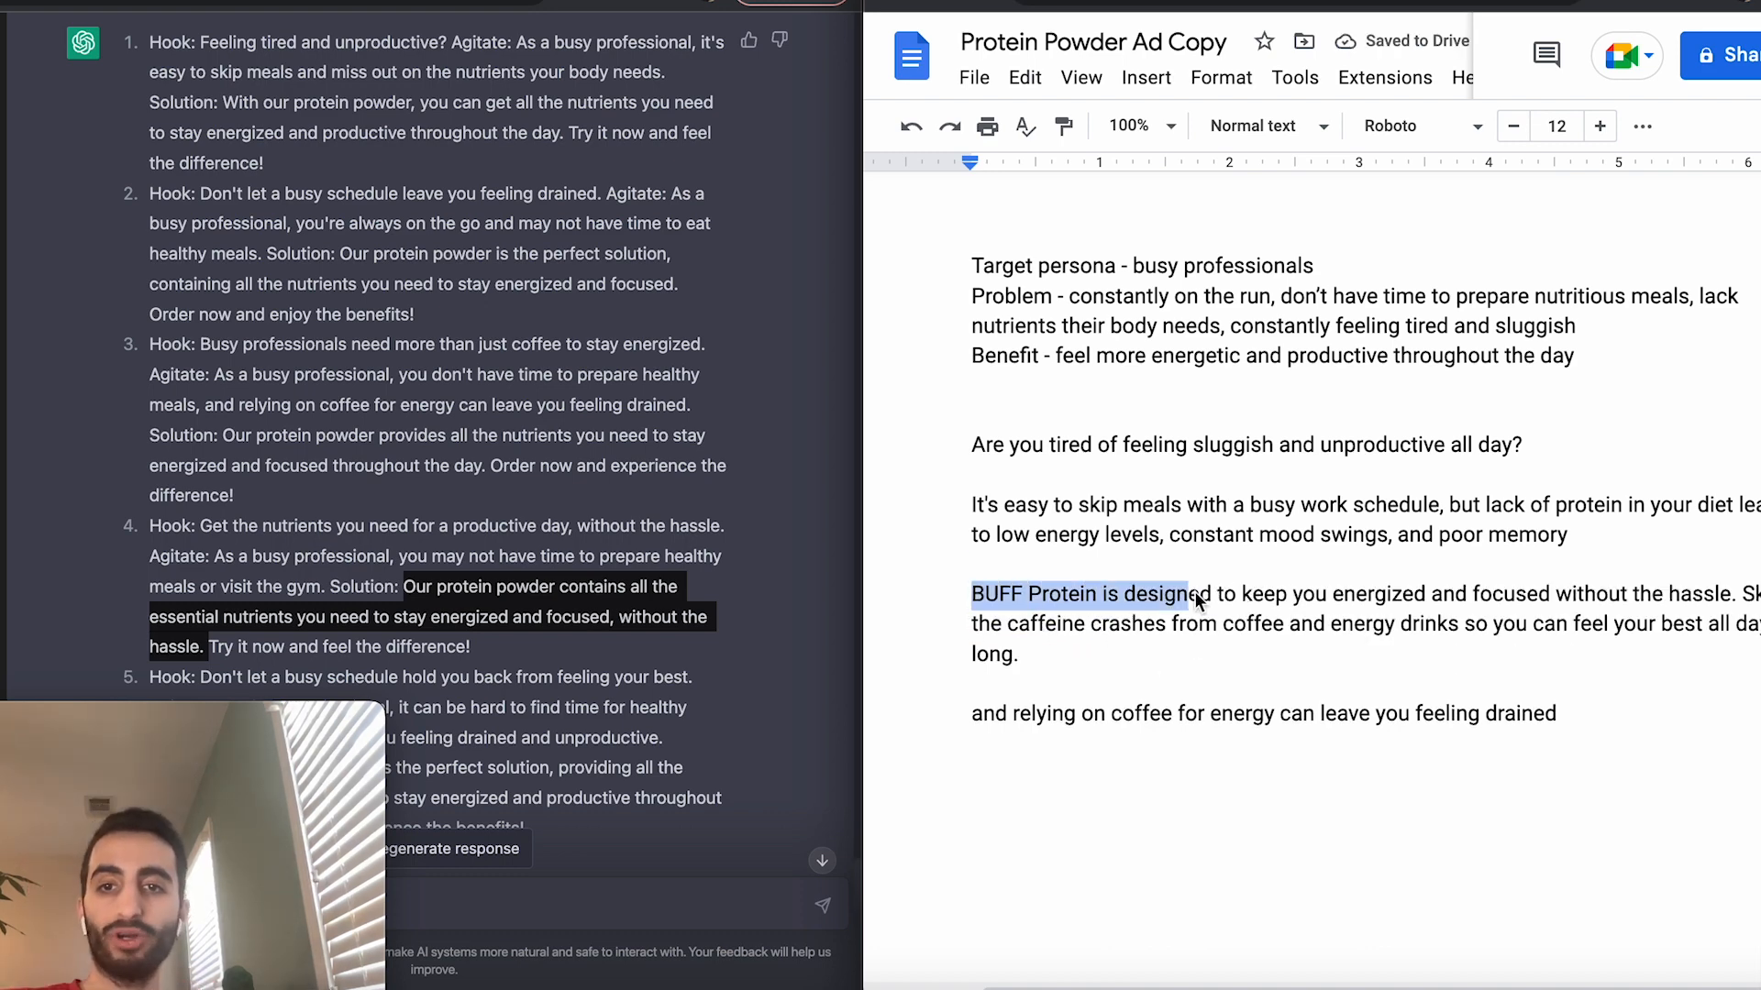
pyautogui.moveTo(1506, 596); pyautogui.dragTo(1430, 651)
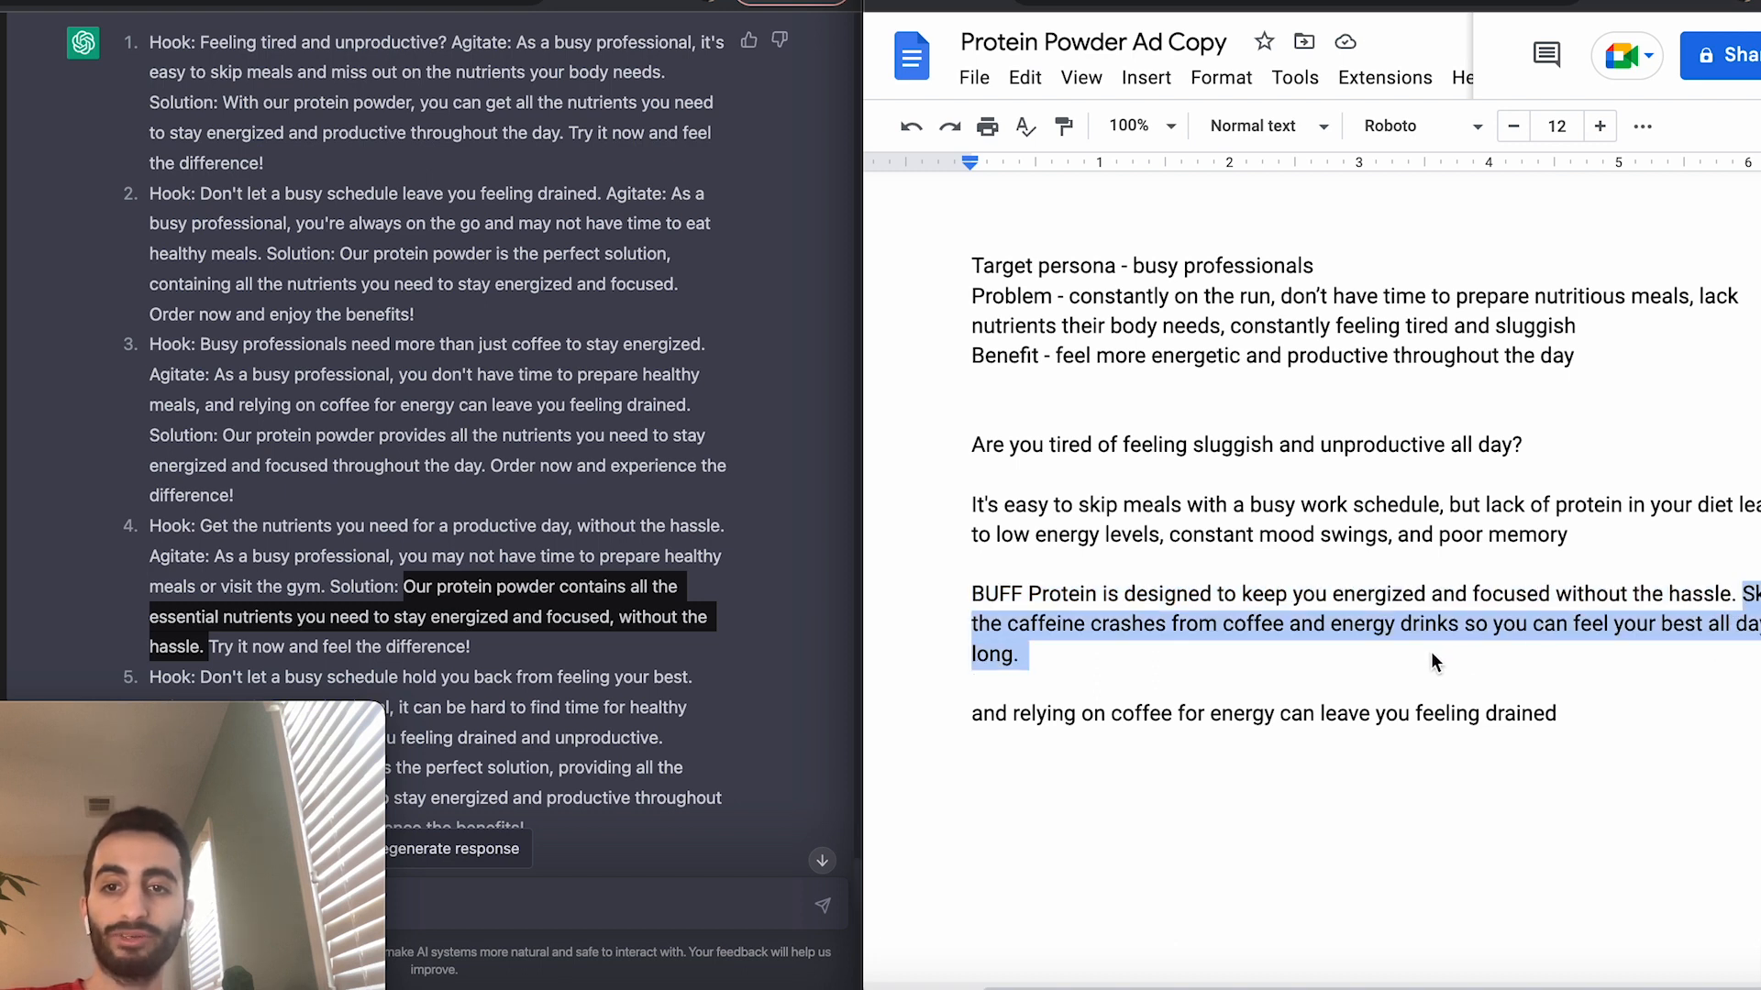
pyautogui.click(1430, 651)
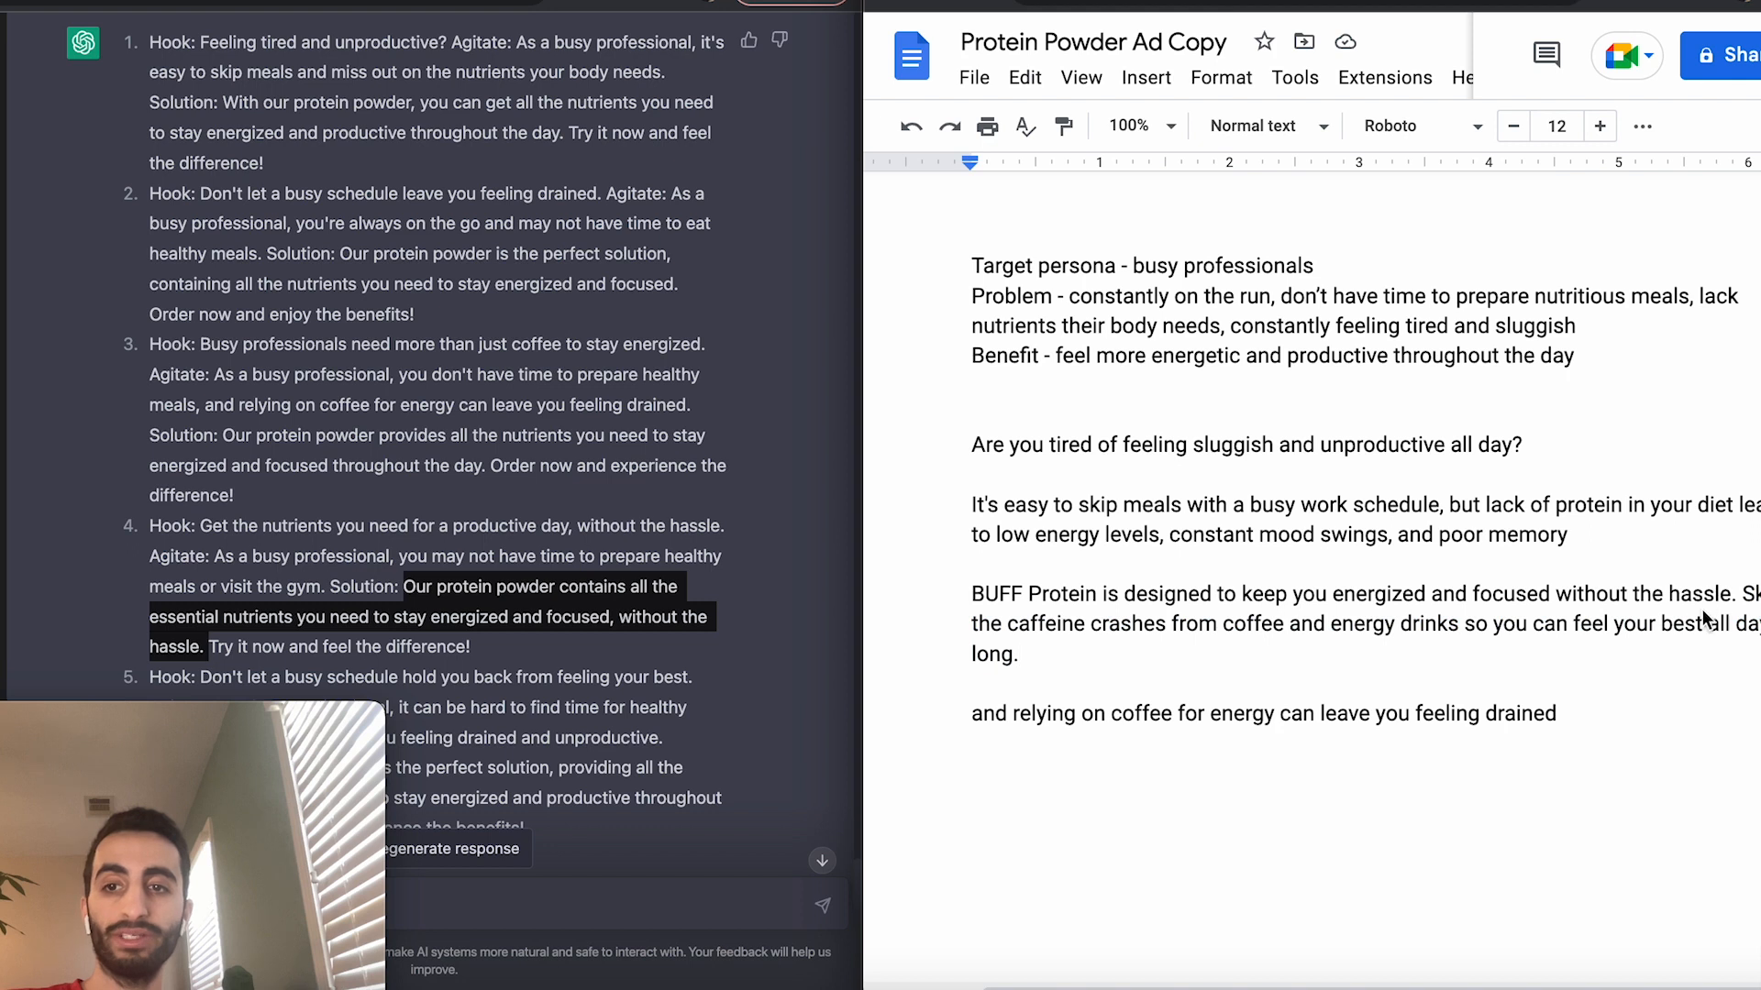
# Delete the leftover line about relying on coffee for energy beneath the solution paragraph
pyautogui.tripleClick(1140, 713)
pyautogui.press('BackSpace')
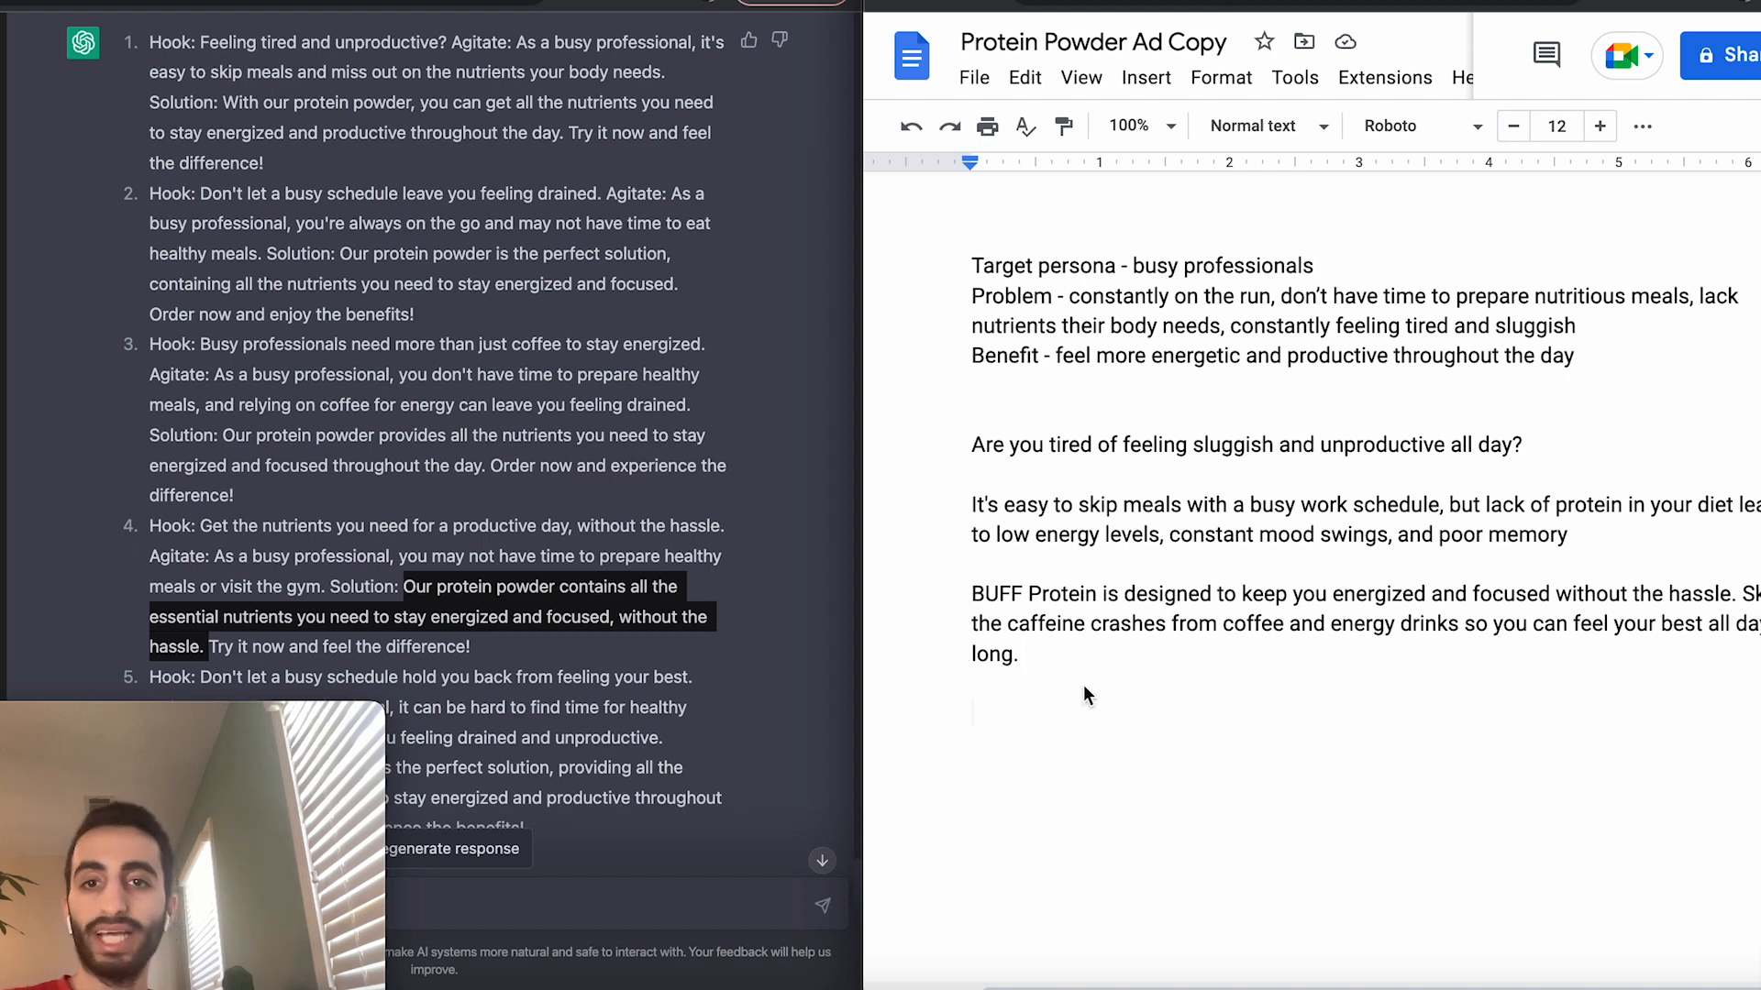
pyautogui.moveTo(972, 447); pyautogui.dragTo(1111, 447)
pyautogui.click(1075, 567)
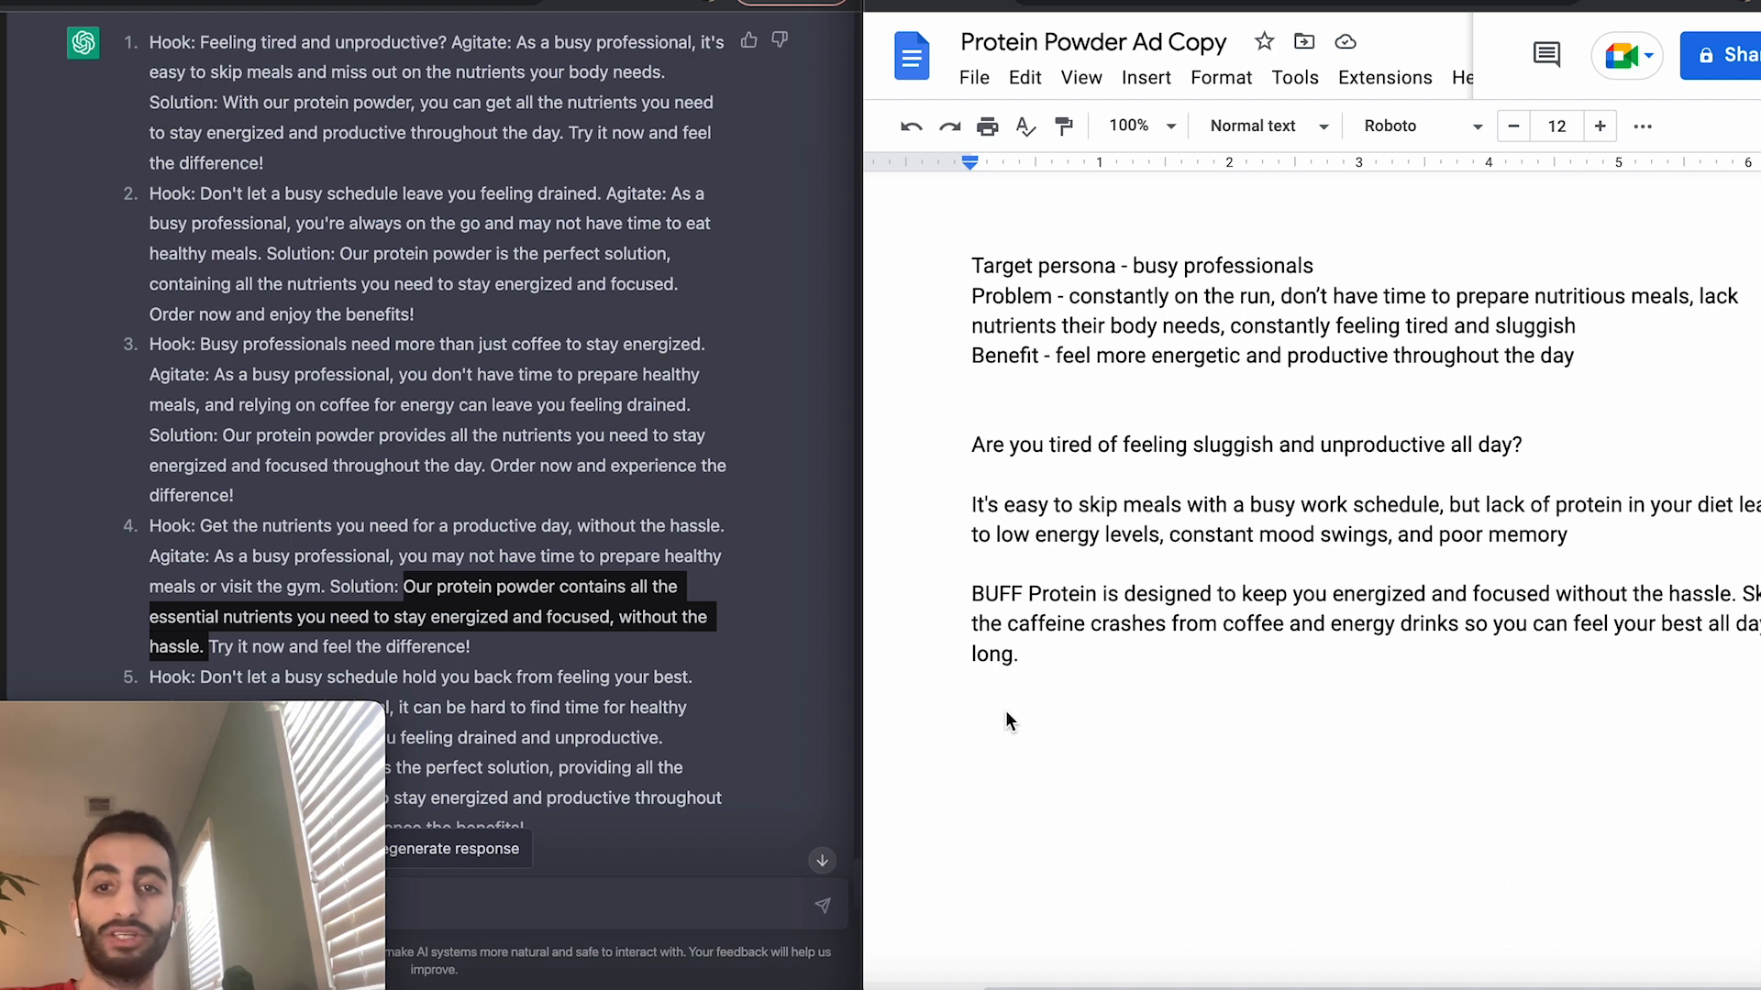
# Start the call to action below the solution paragraph with "Don't let protein deficiency hold you back. Unlock your full potential"
pyautogui.write("Don't let protein ")
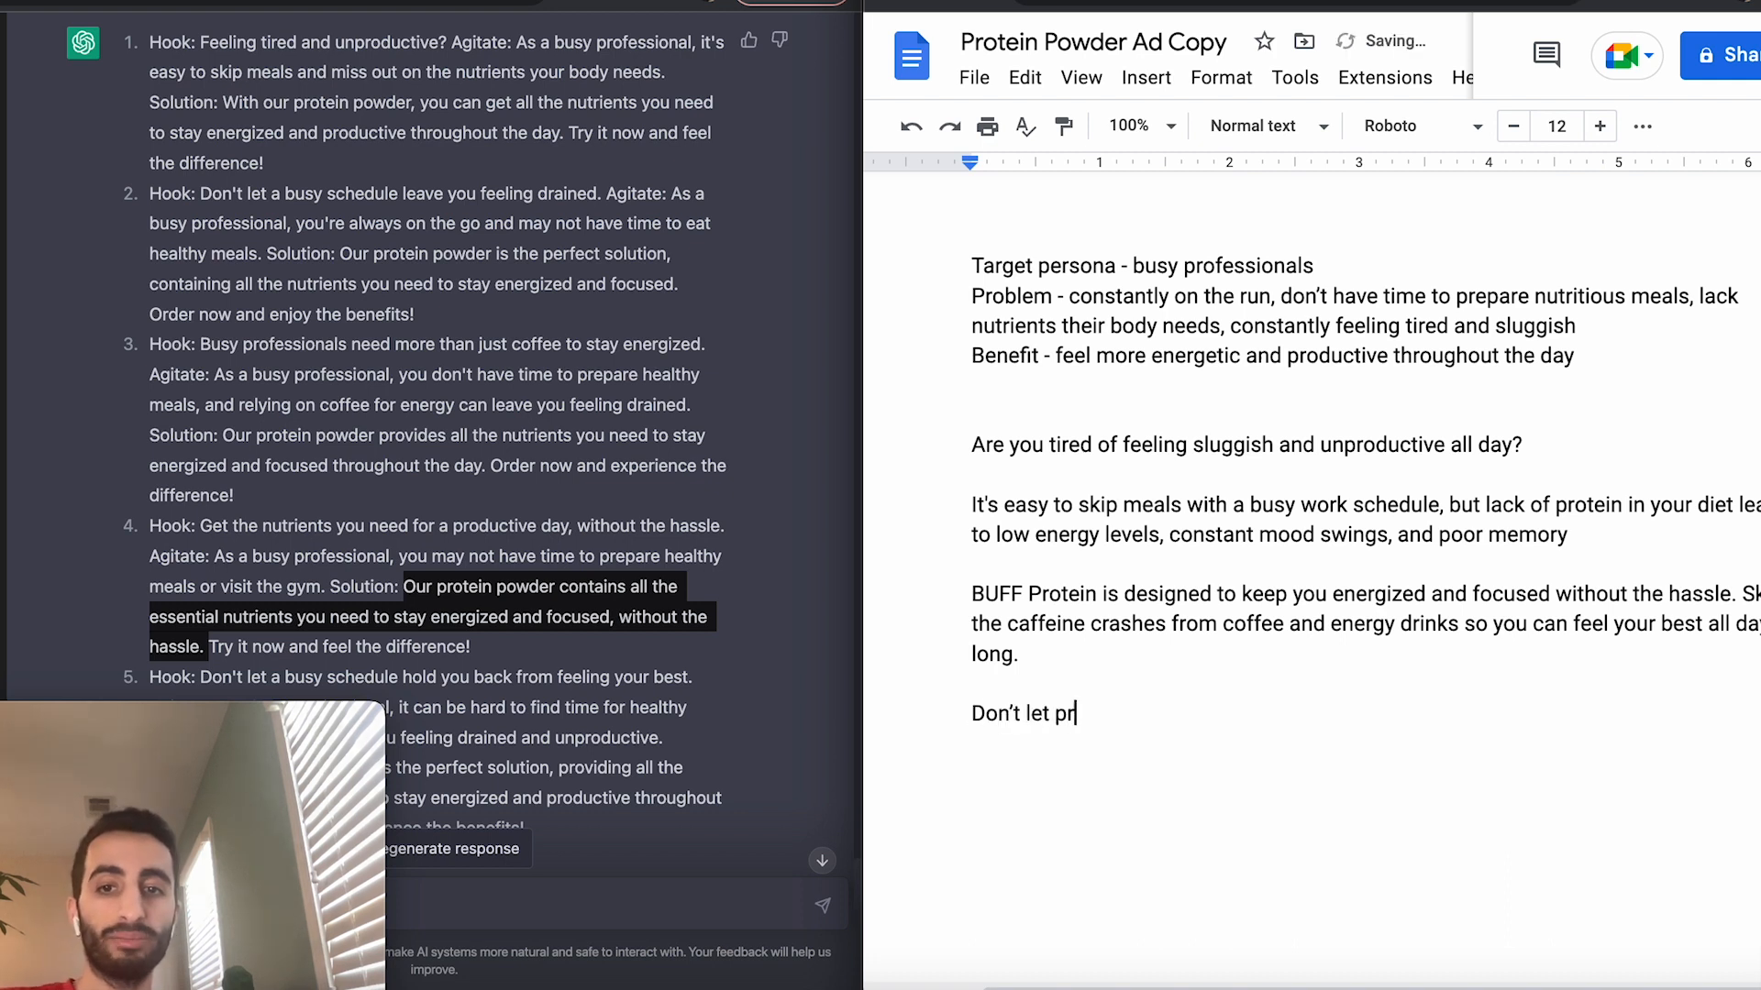
pyautogui.write('deficie')
pyautogui.write('ncy hold you back. Unlock your full potential ')
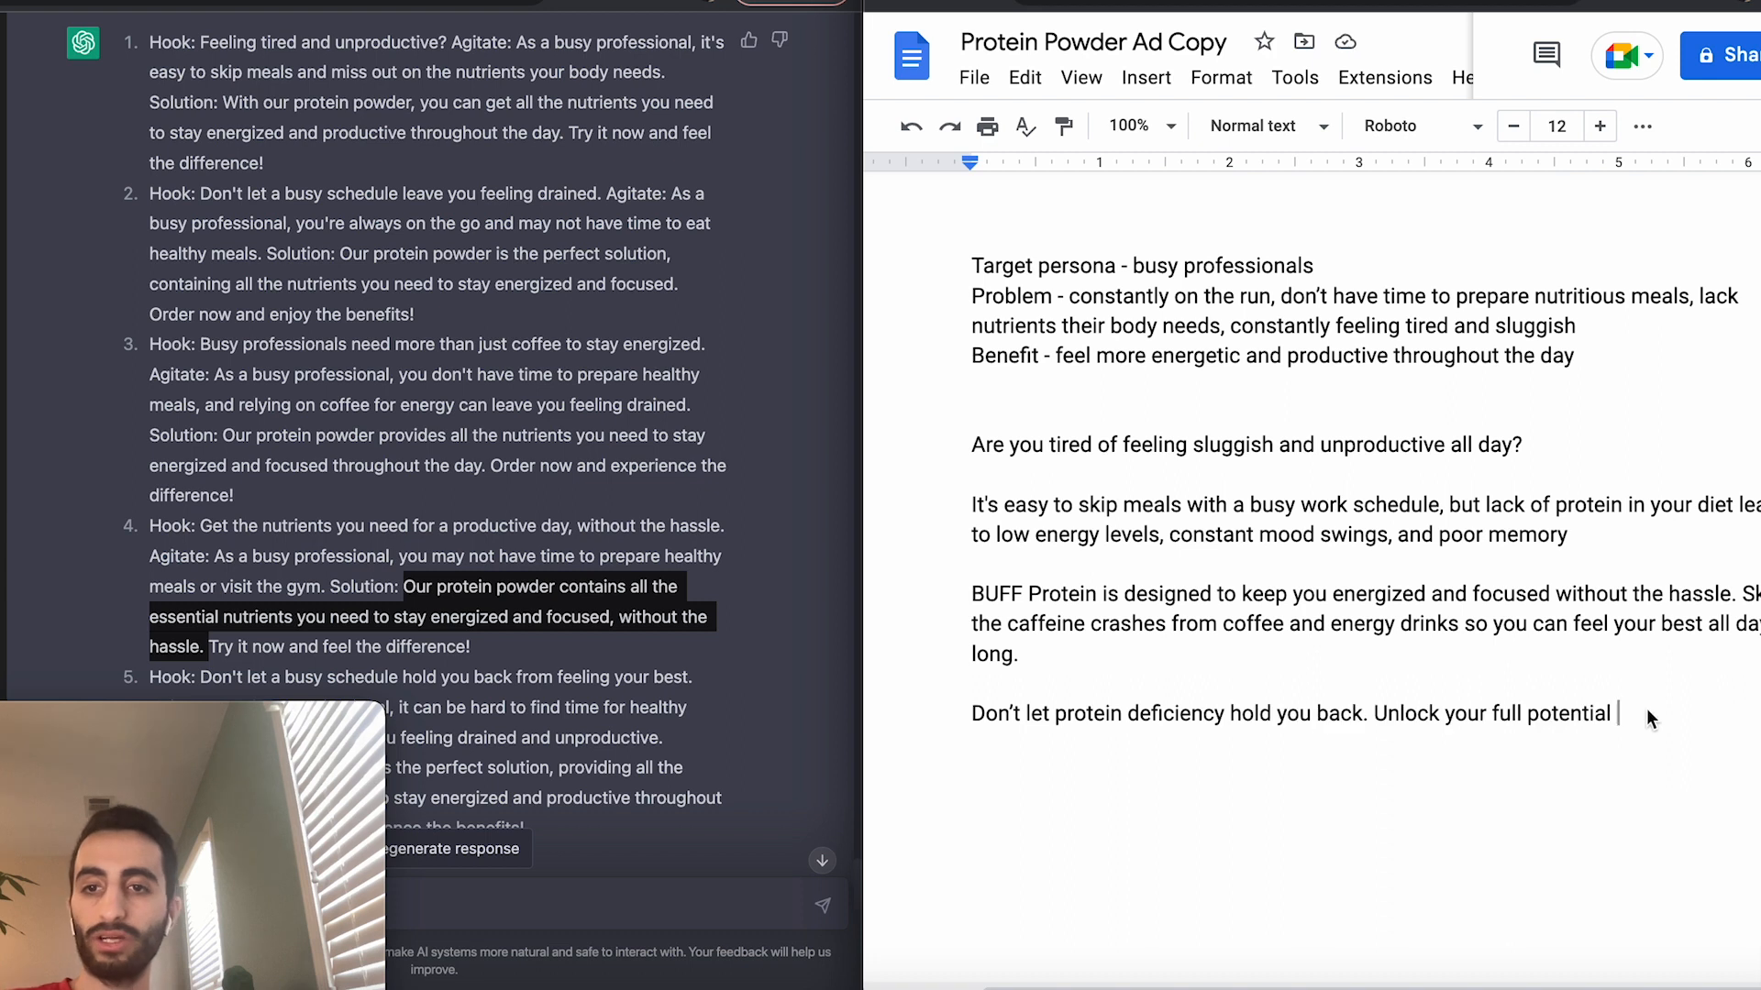
# Complete the call to action with "with Buff Protein before we sell out again and get a FREE energy-boosting workout plan!"
pyautogui.write('with Buff Prote')
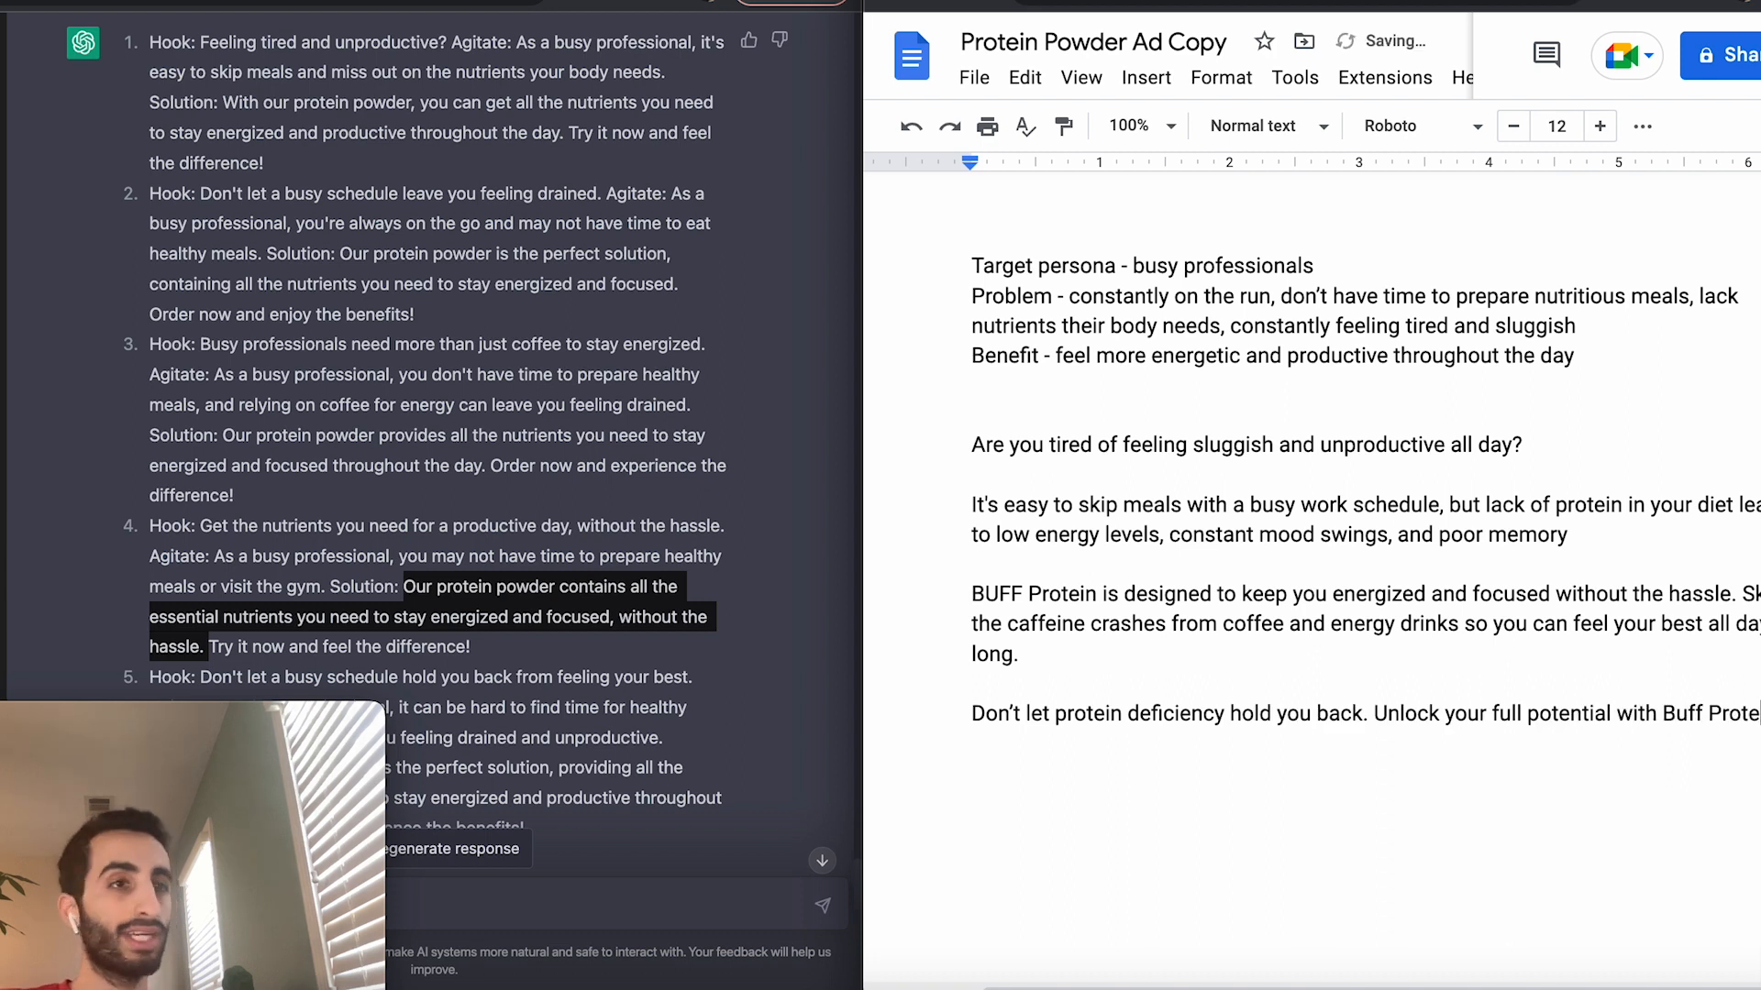
pyautogui.write('in before we sell out again')
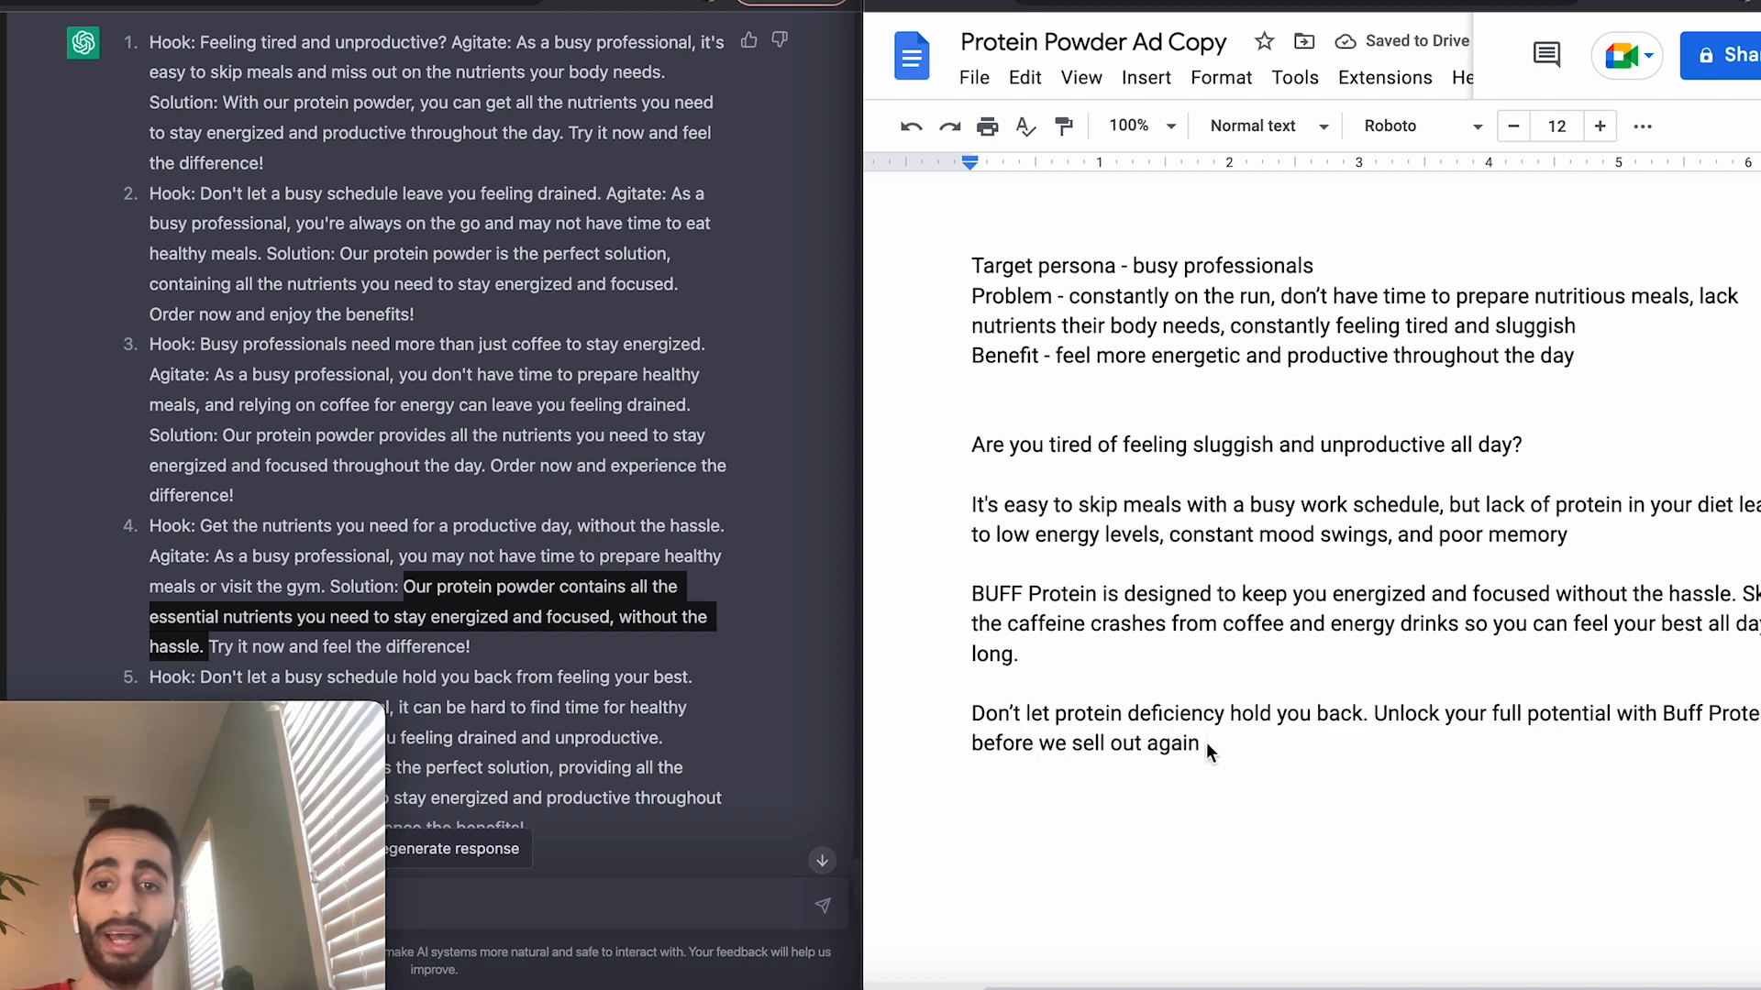
pyautogui.moveTo(1207, 741); pyautogui.dragTo(1016, 754)
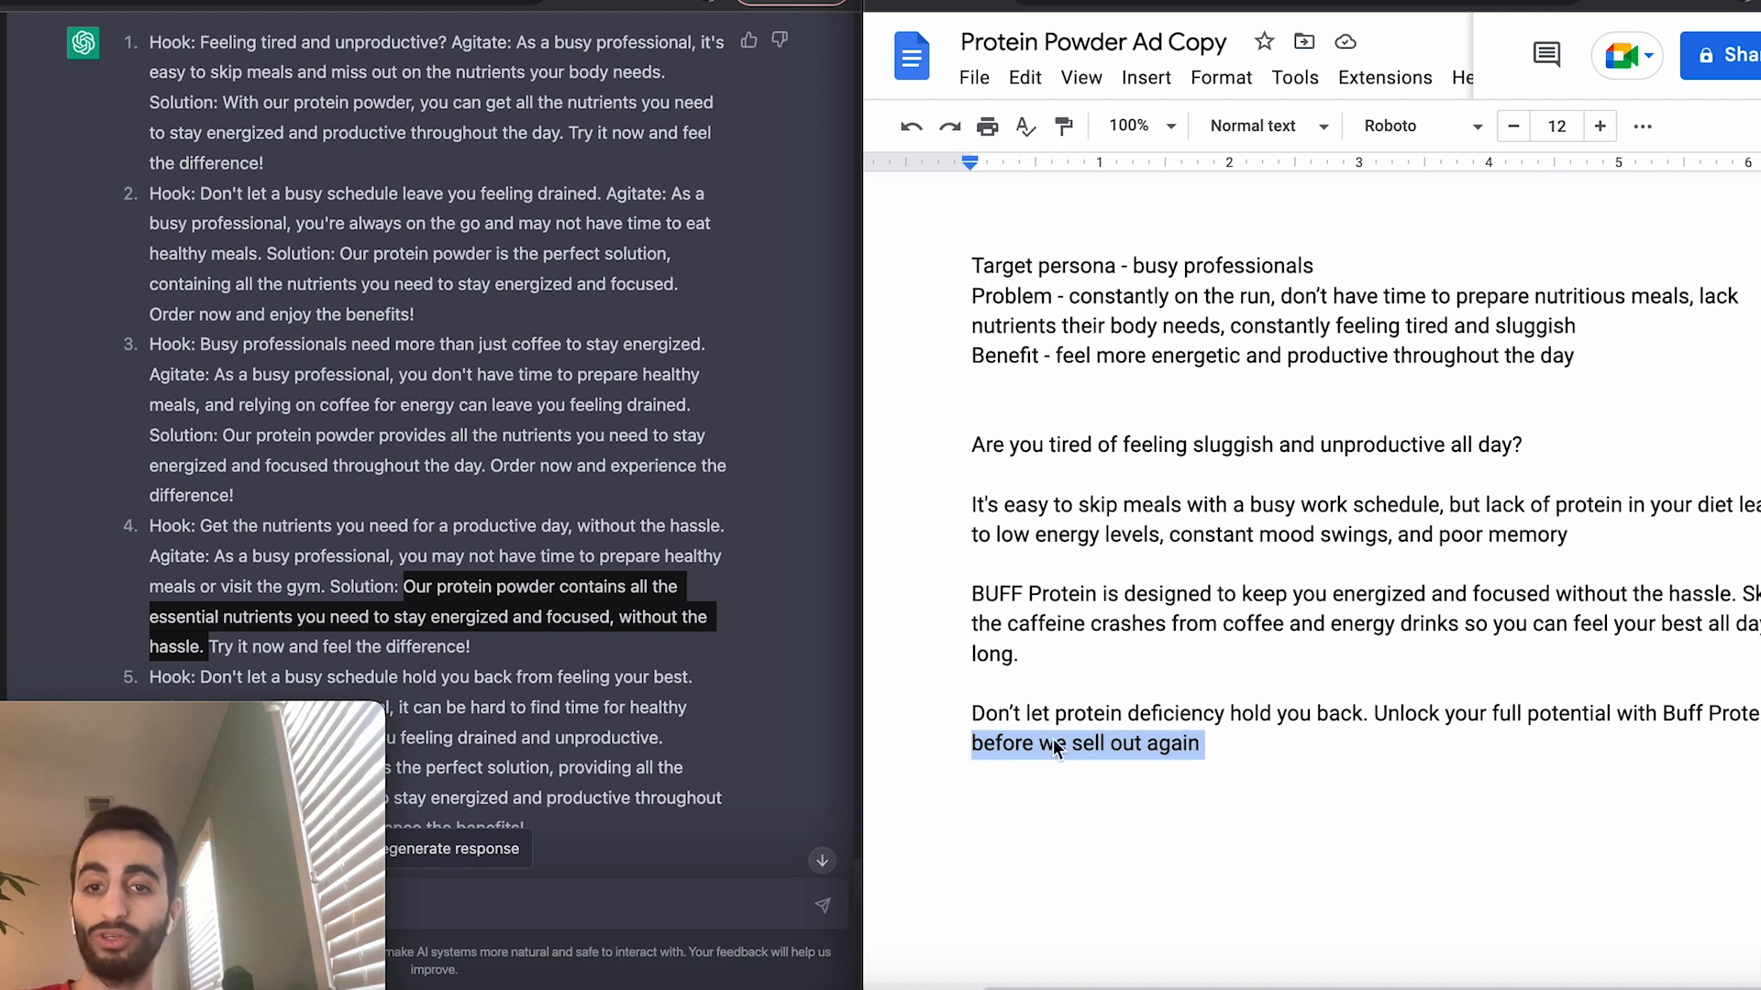
pyautogui.moveTo(1205, 744); pyautogui.dragTo(1637, 746)
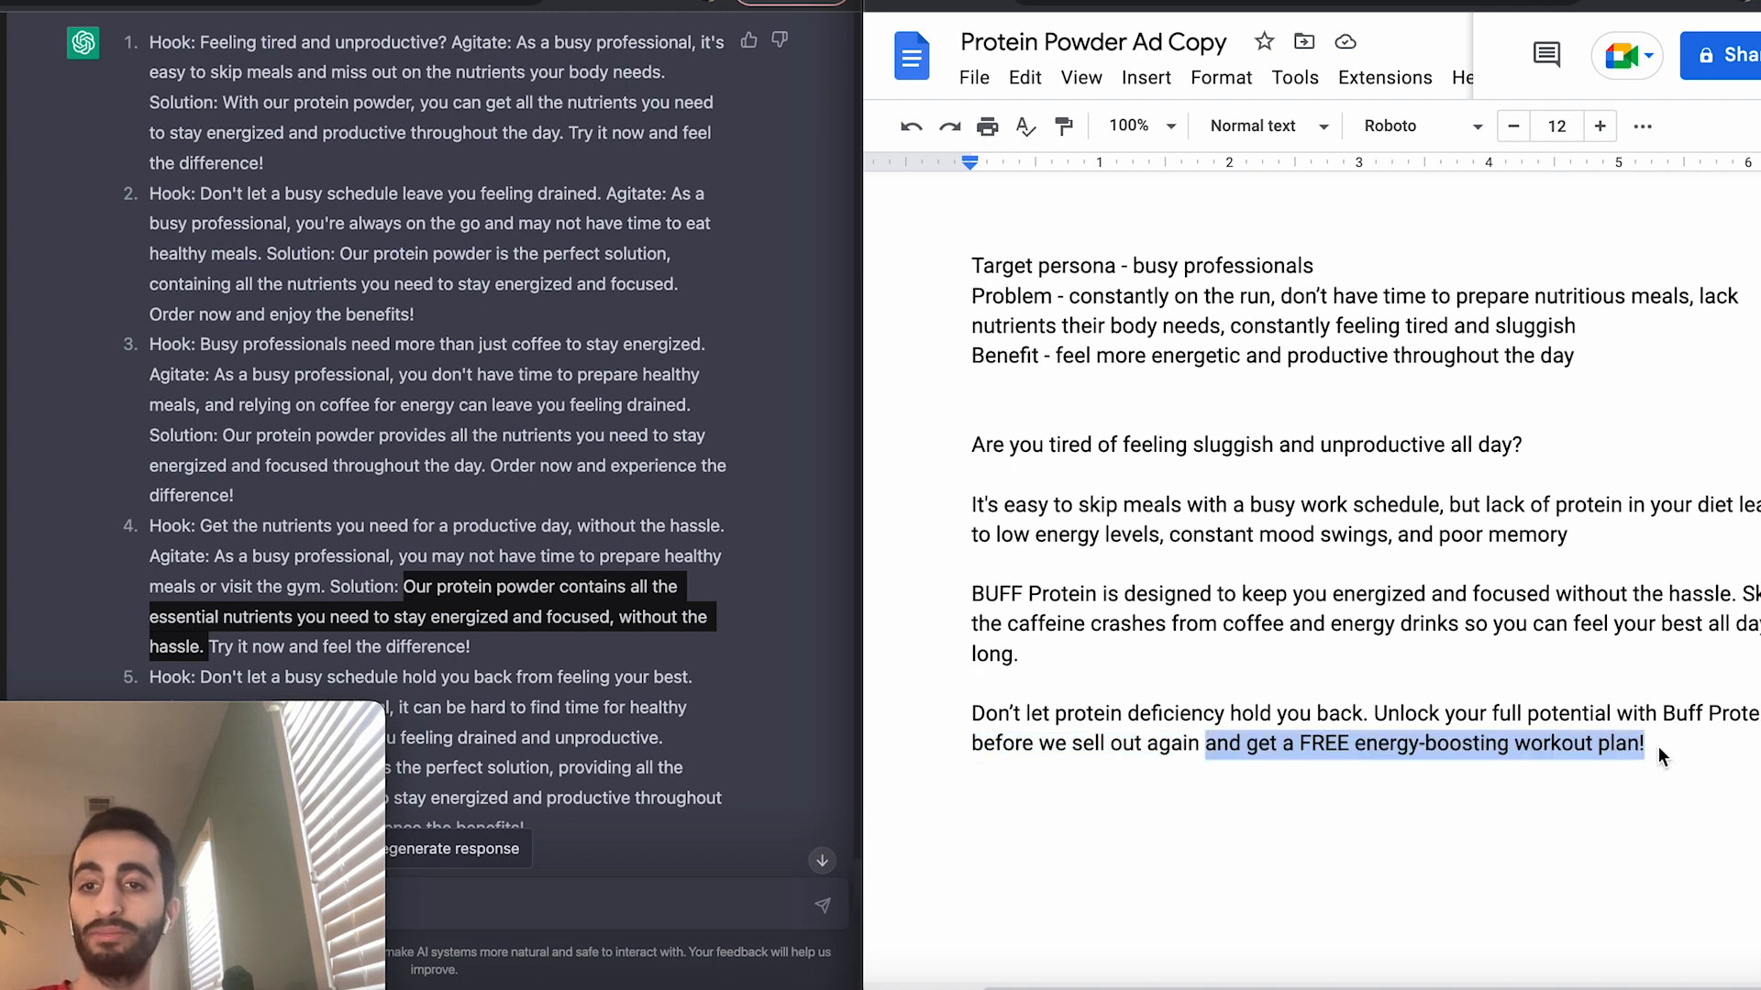
# Review the finished ad copy alongside the target persona, problem and benefit notes, paying particular attention to the opening hook question
pyautogui.click(1682, 746)
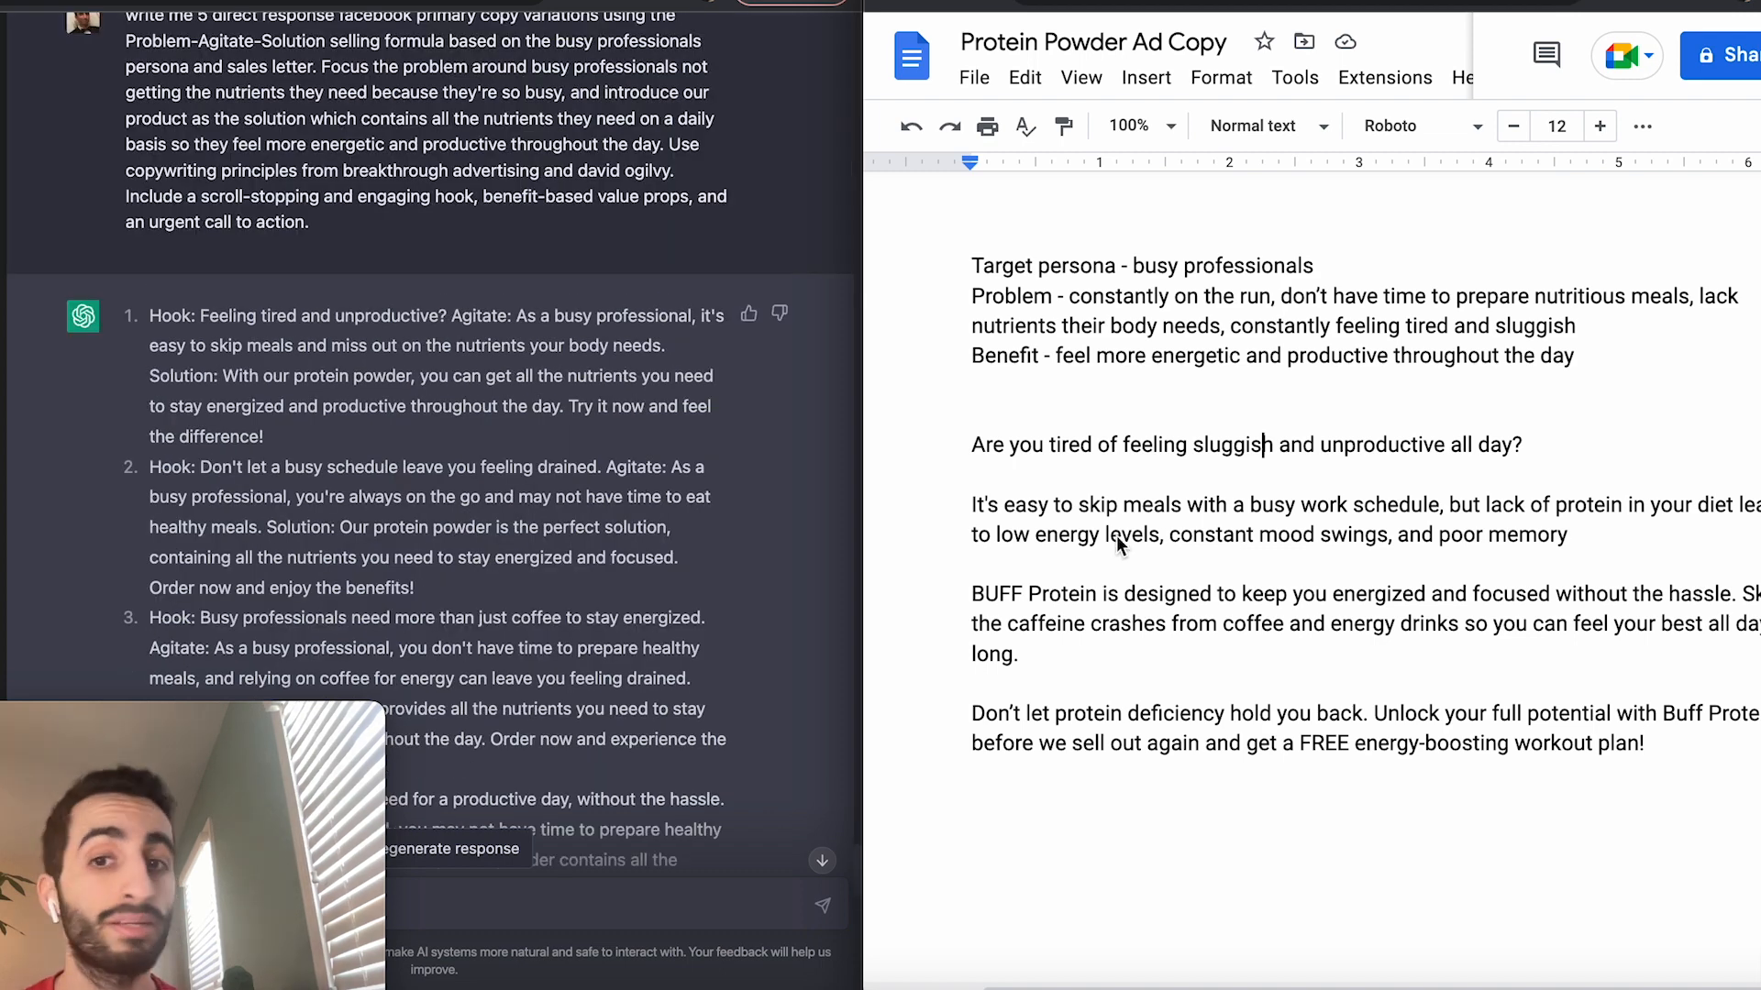
pyautogui.moveTo(993, 445); pyautogui.dragTo(1693, 768)
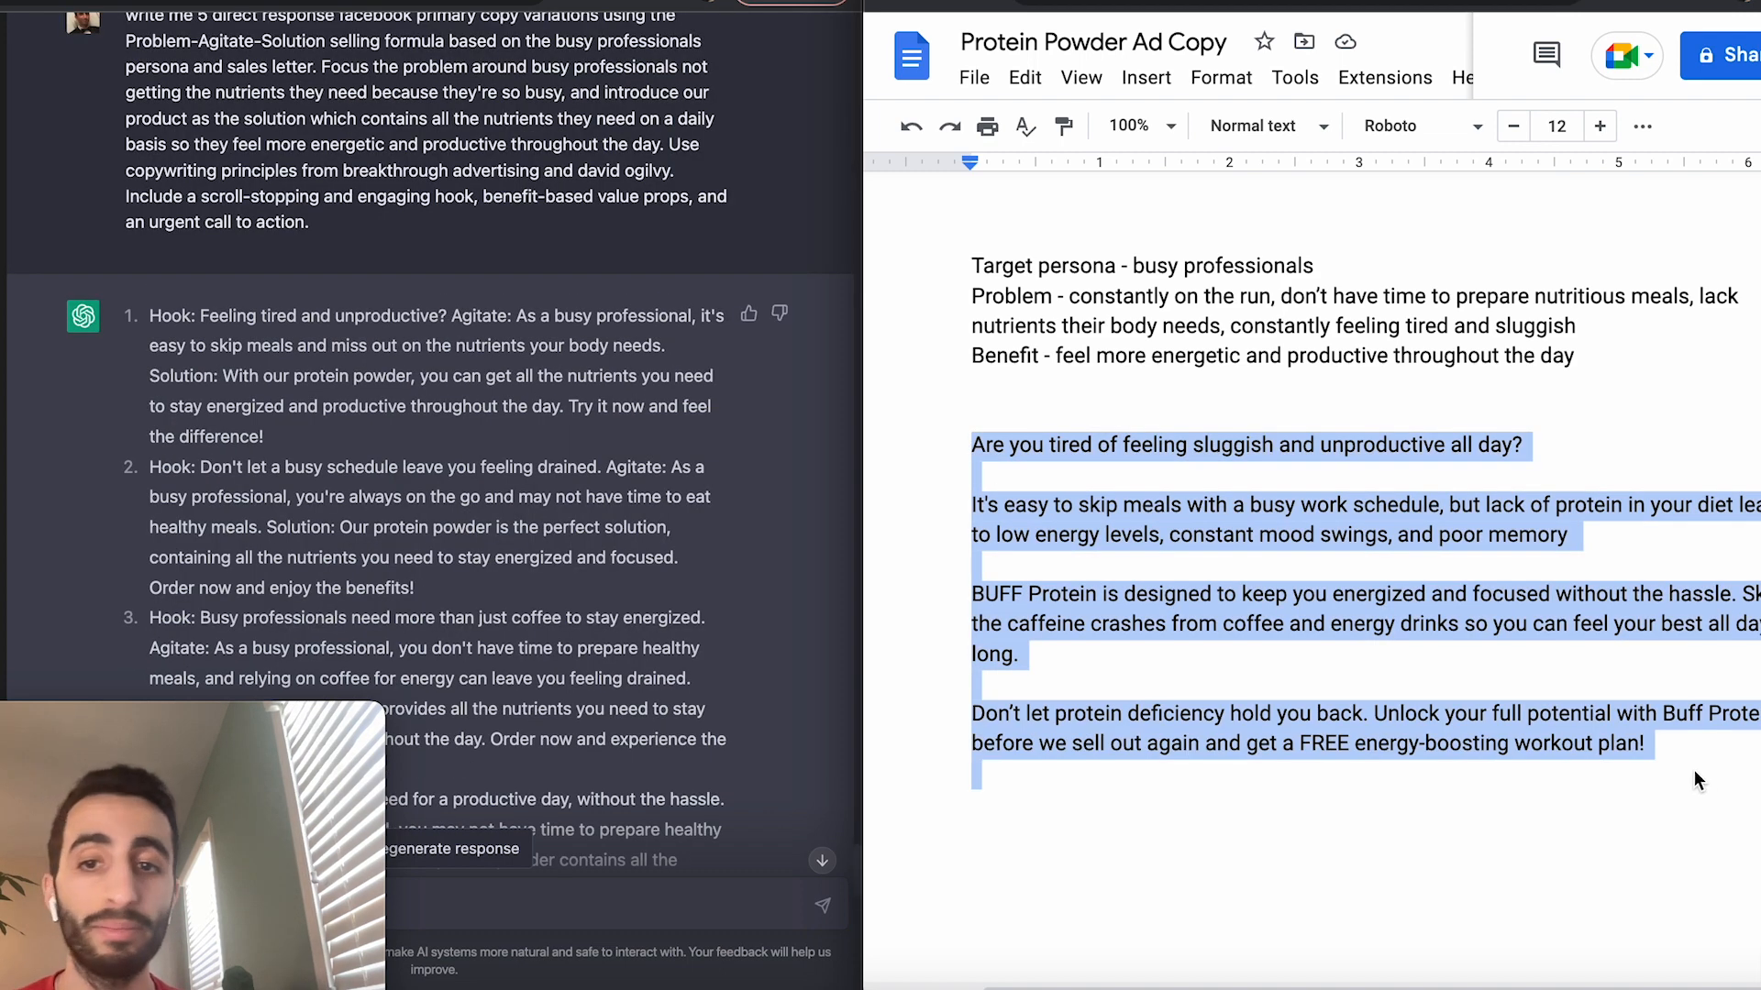
pyautogui.click(1357, 811)
pyautogui.click(1704, 437)
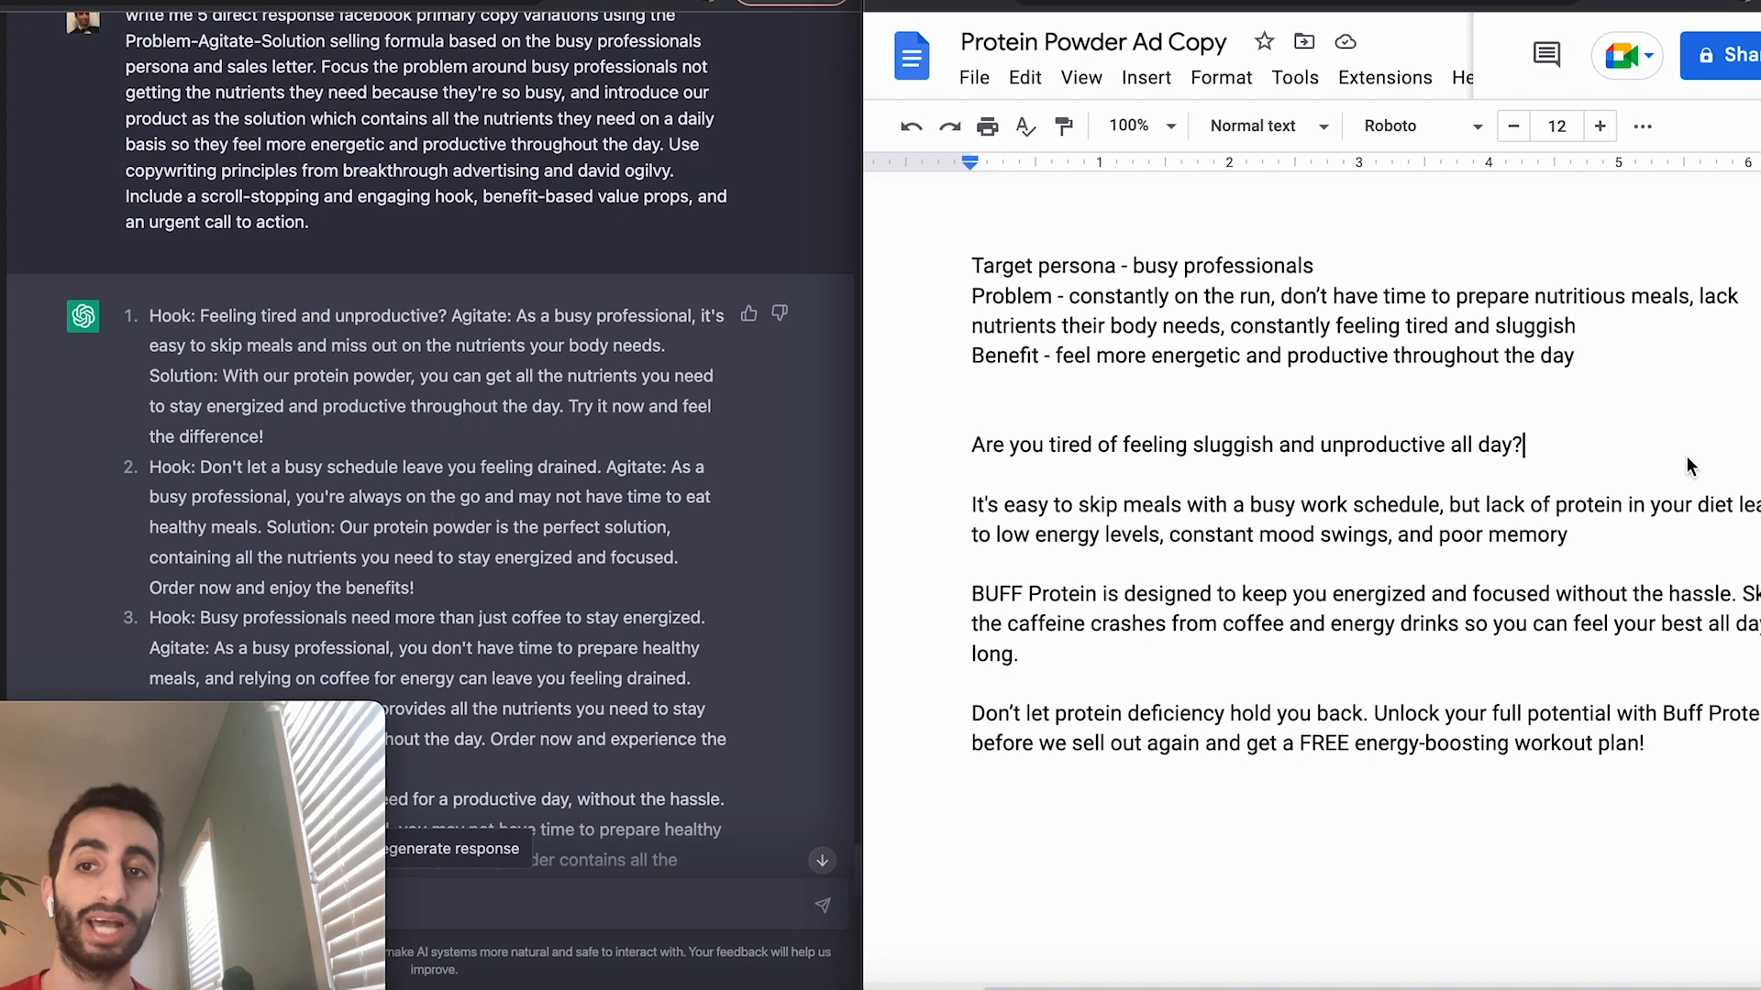
pyautogui.press('BackSpace')
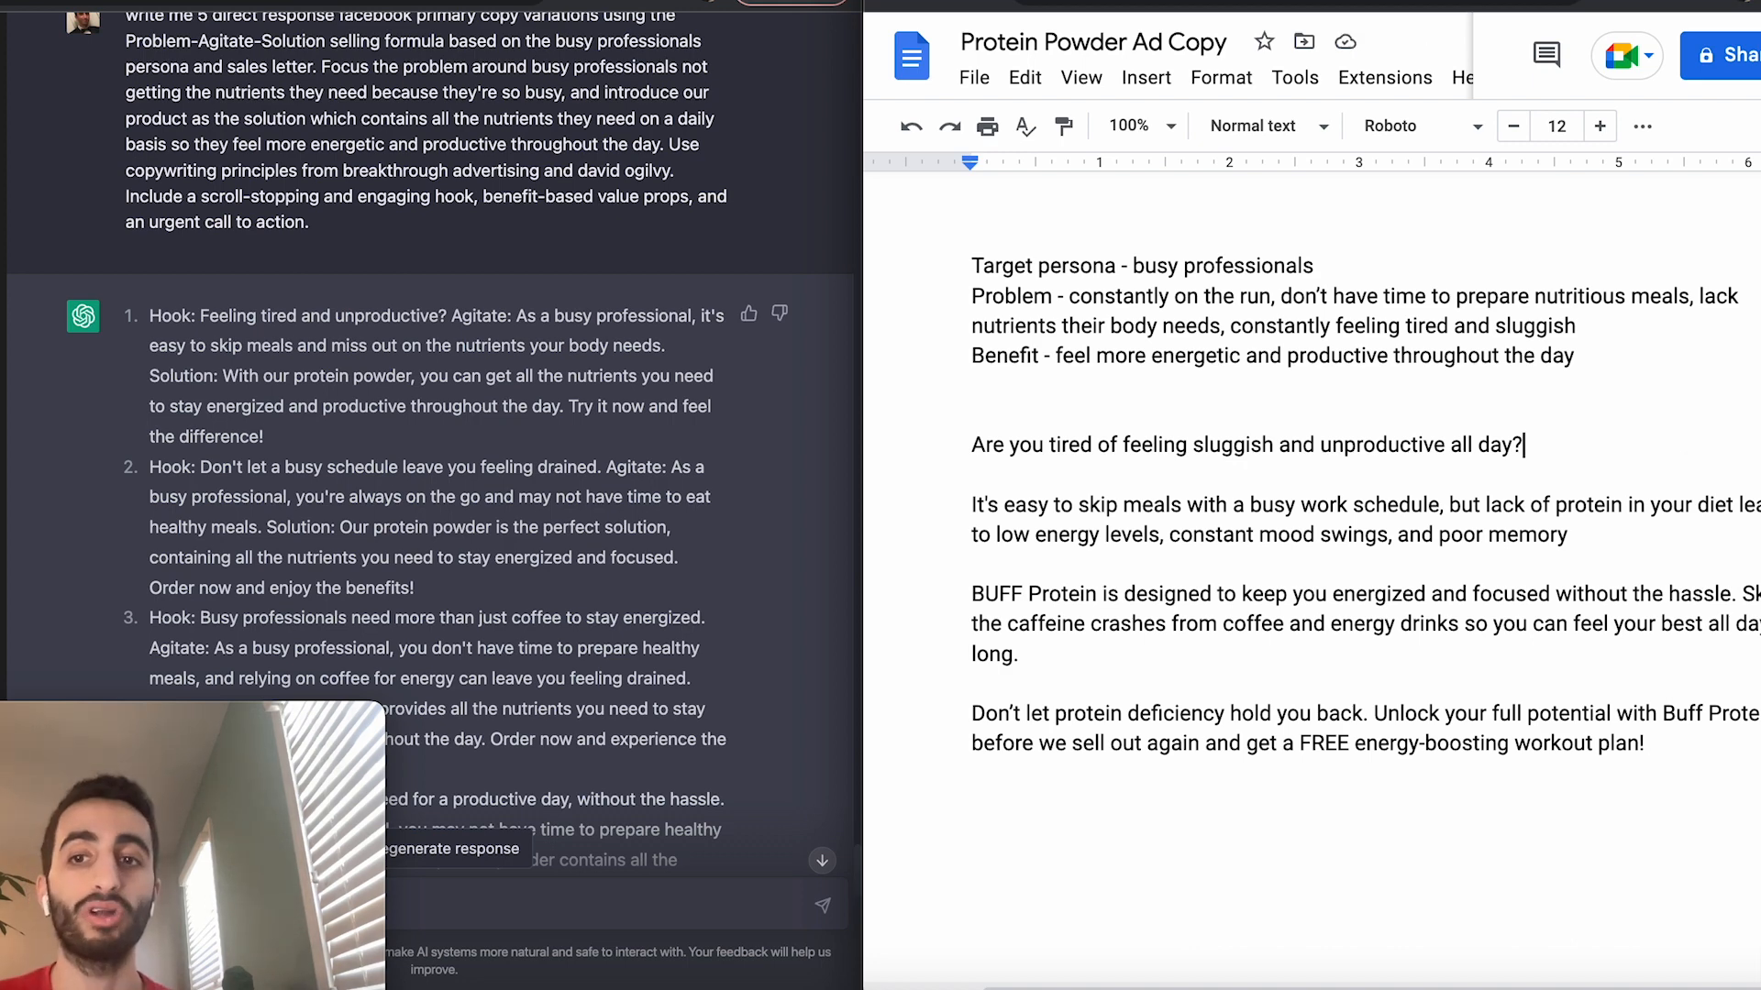
pyautogui.moveTo(1313, 266); pyautogui.dragTo(1530, 328)
pyautogui.click(1135, 267)
pyautogui.click(1564, 332)
pyautogui.click(1171, 416)
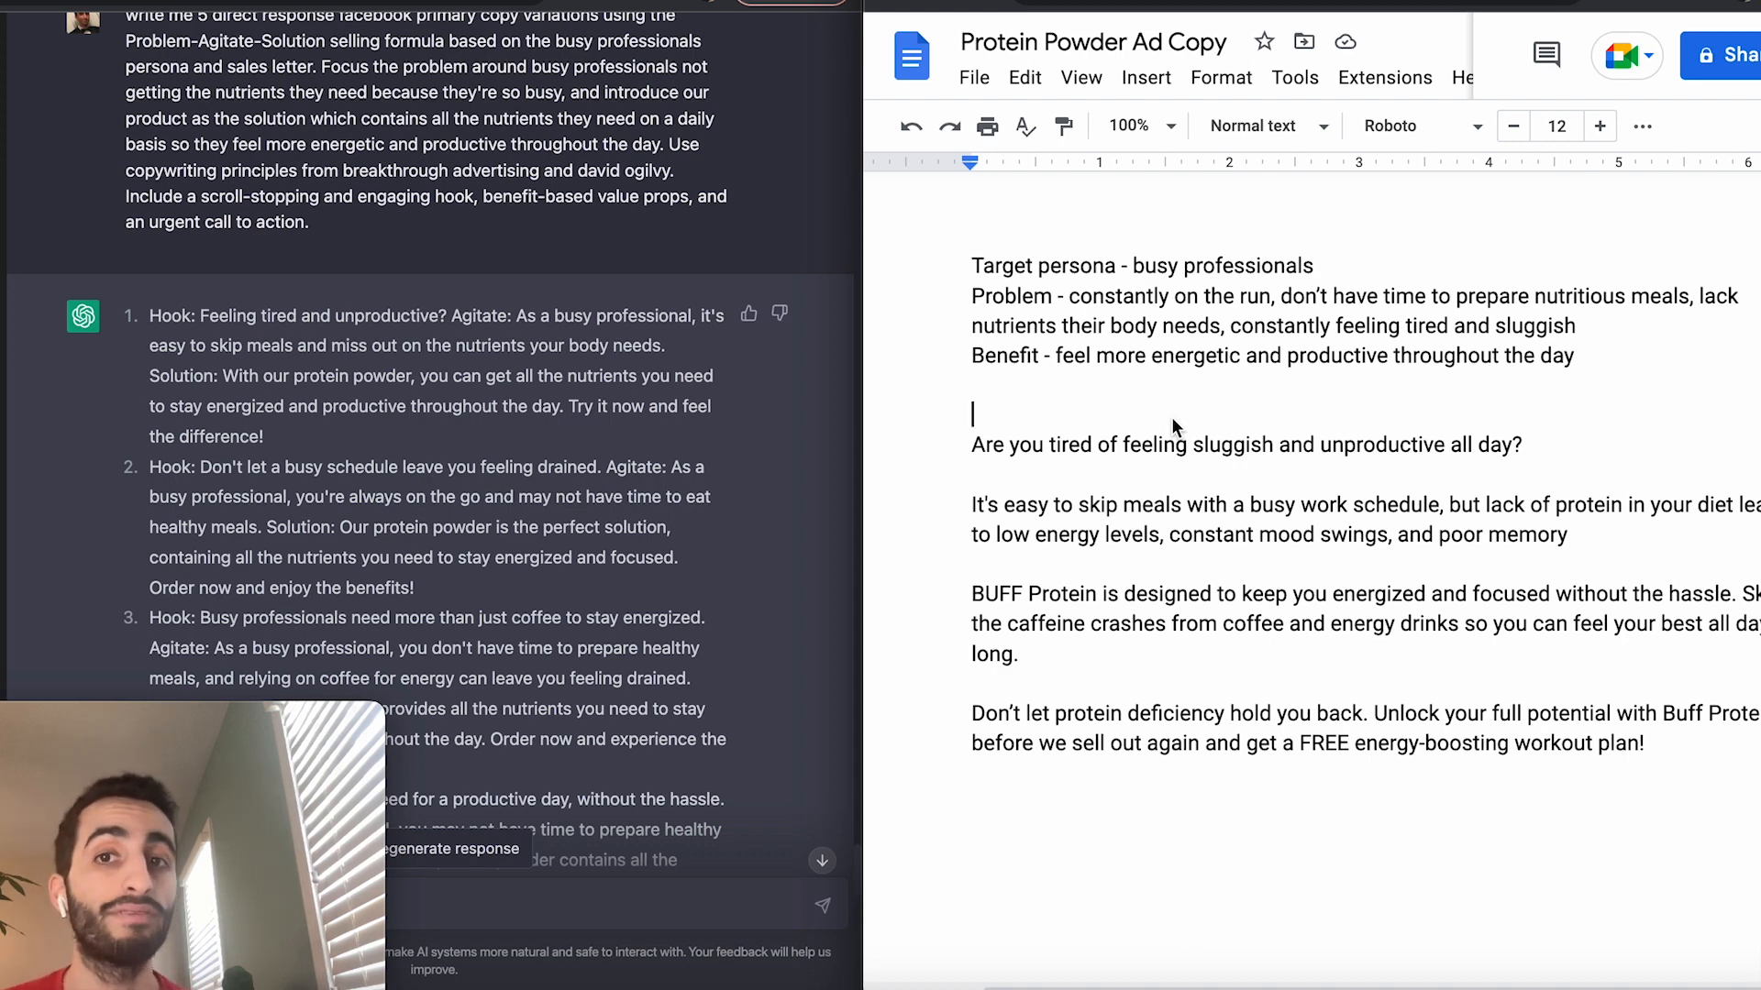
pyautogui.press('Up')
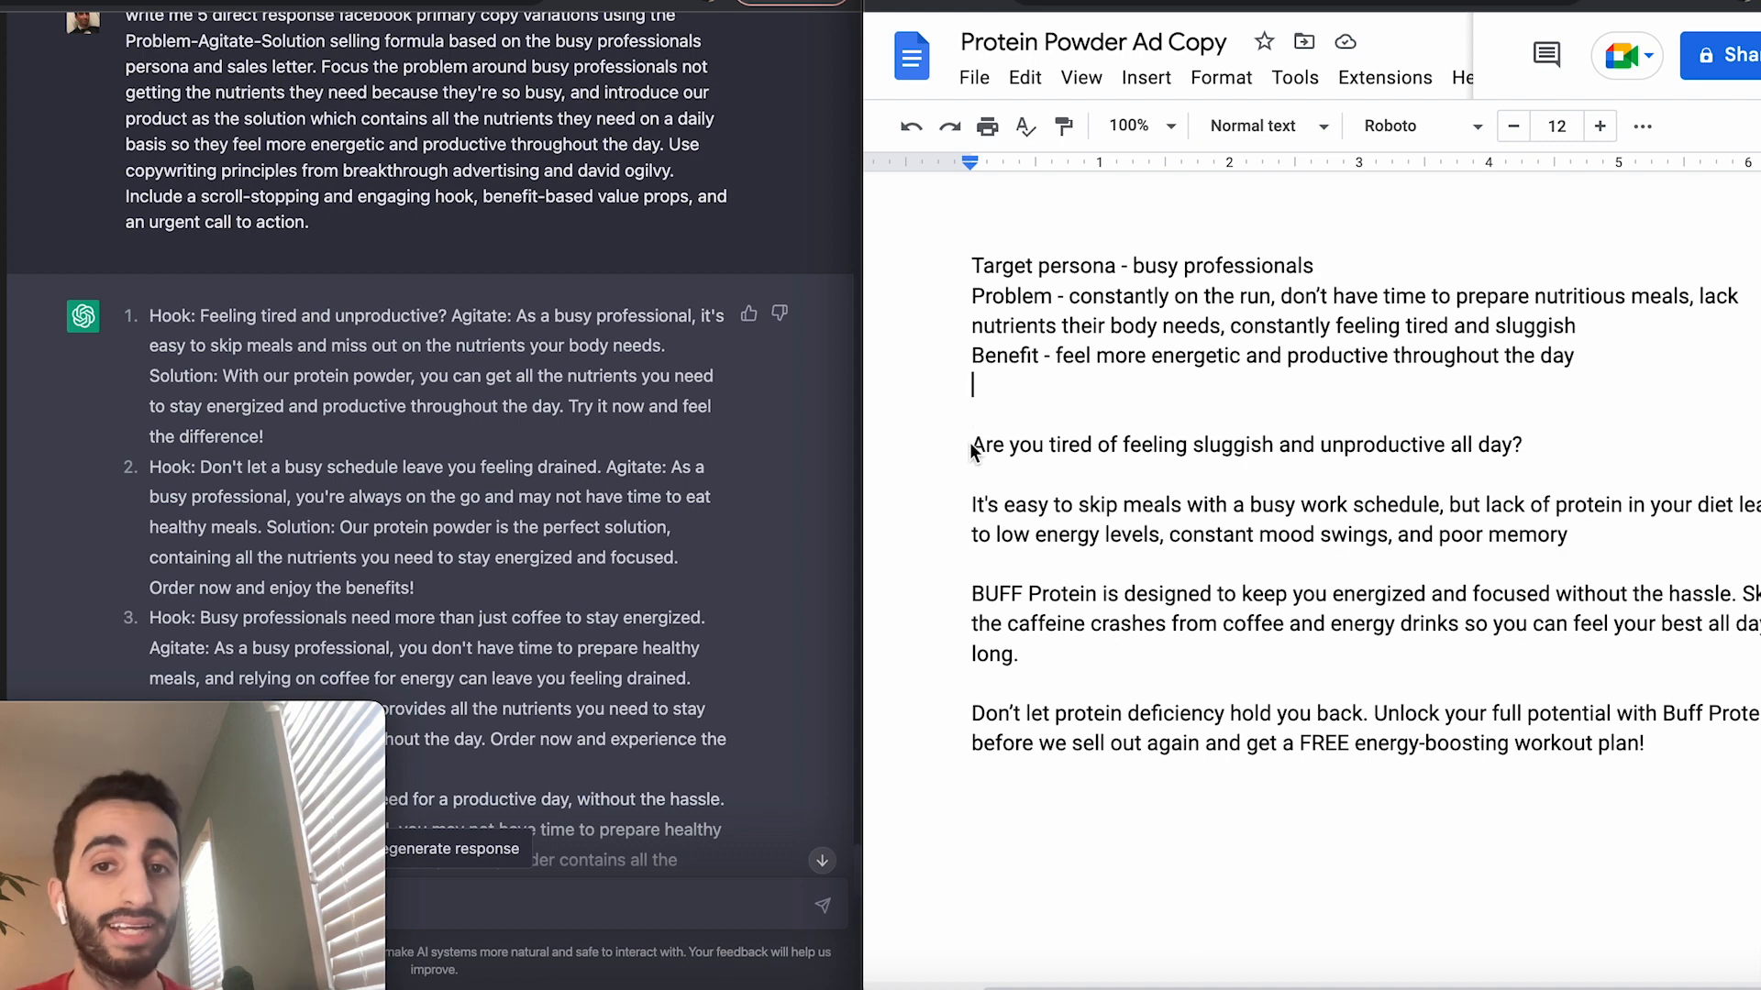
pyautogui.tripleClick(1029, 451)
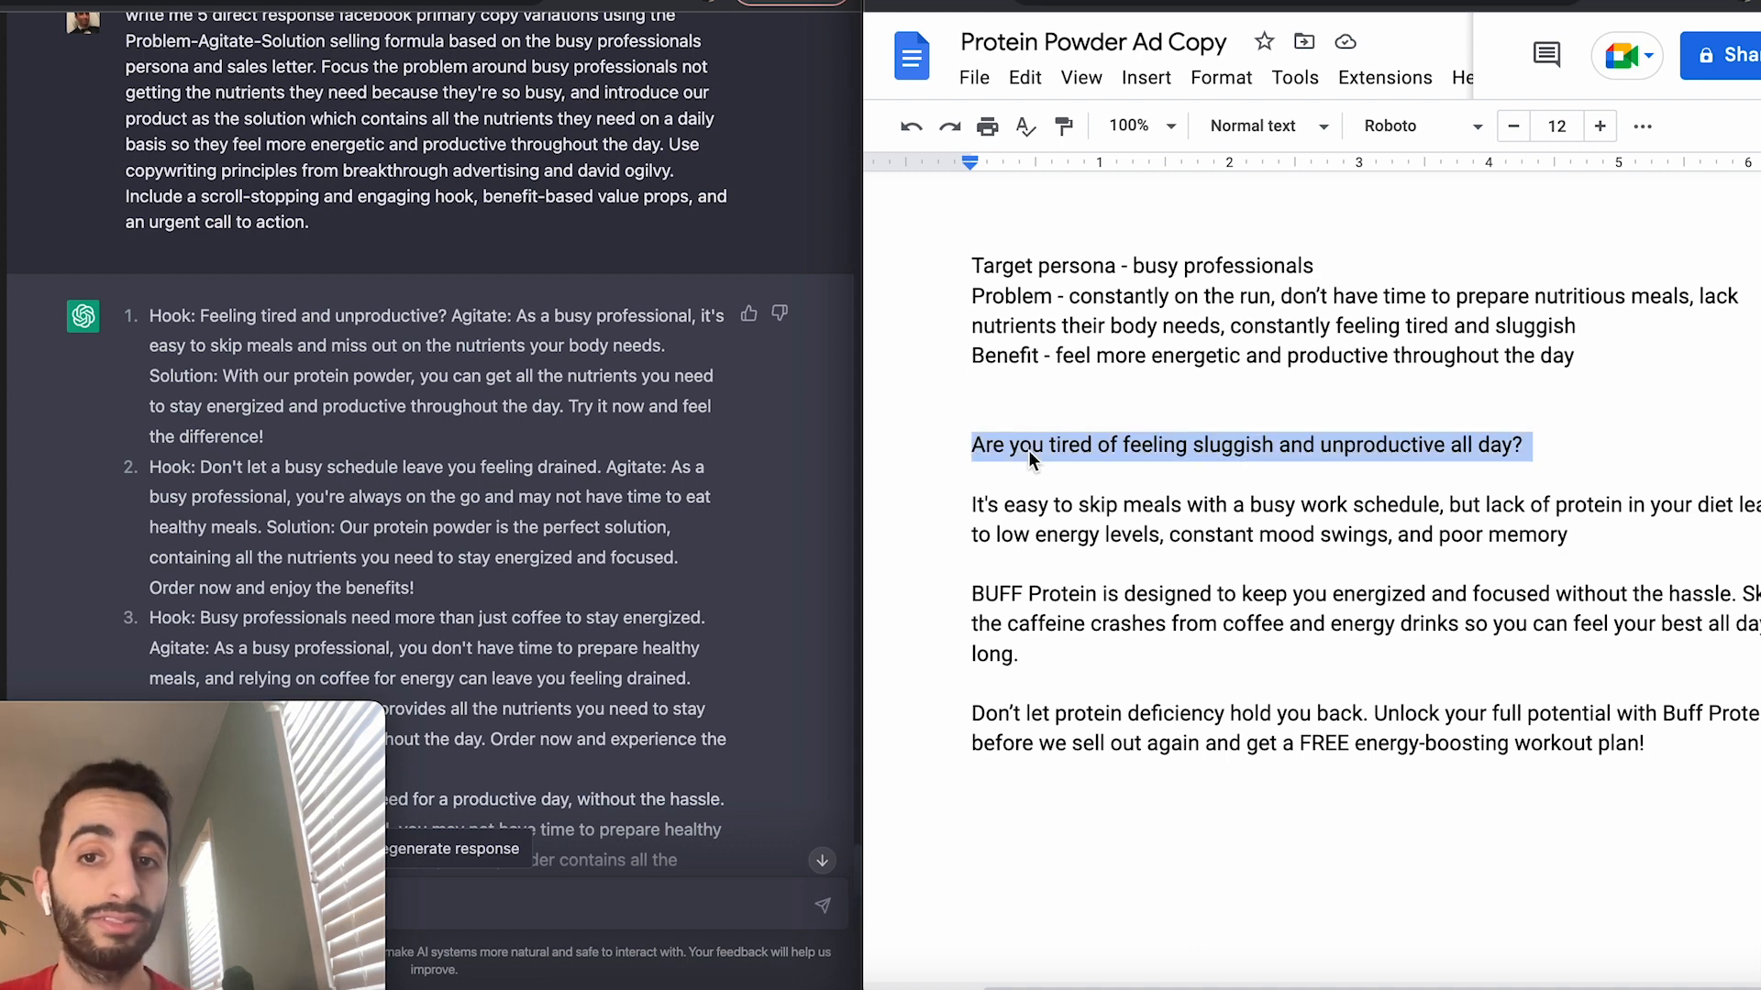
pyautogui.click(1164, 451)
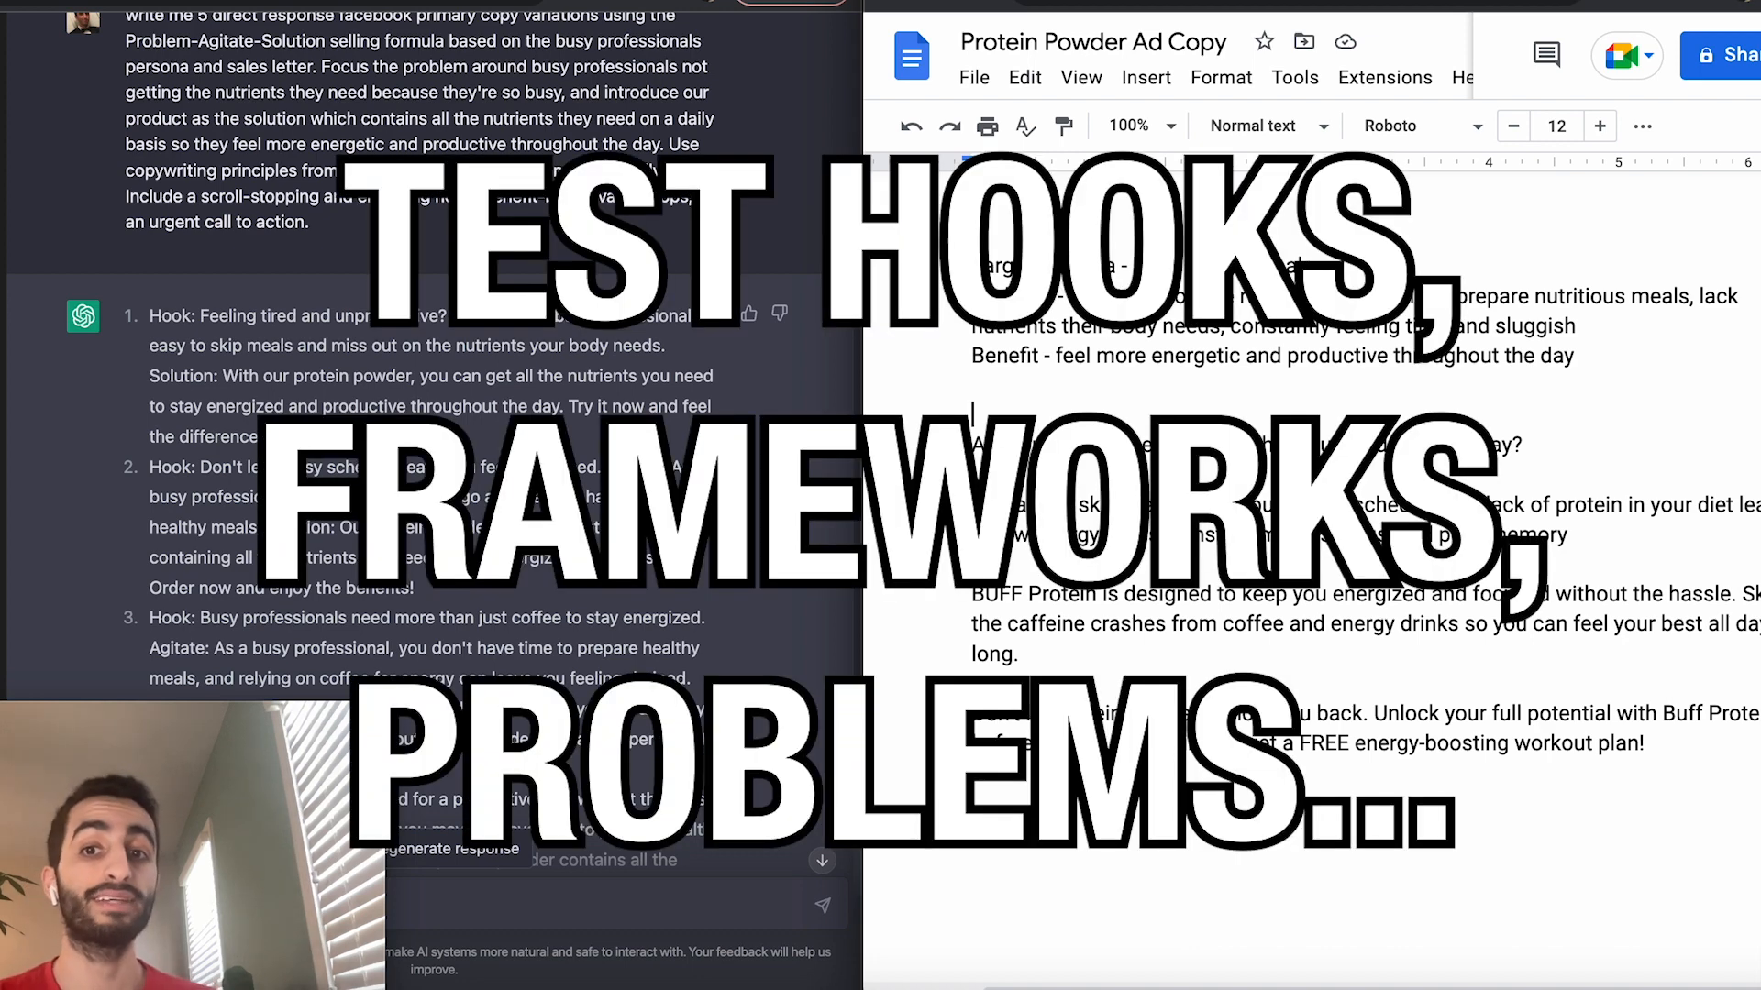
pyautogui.tripleClick(1145, 448)
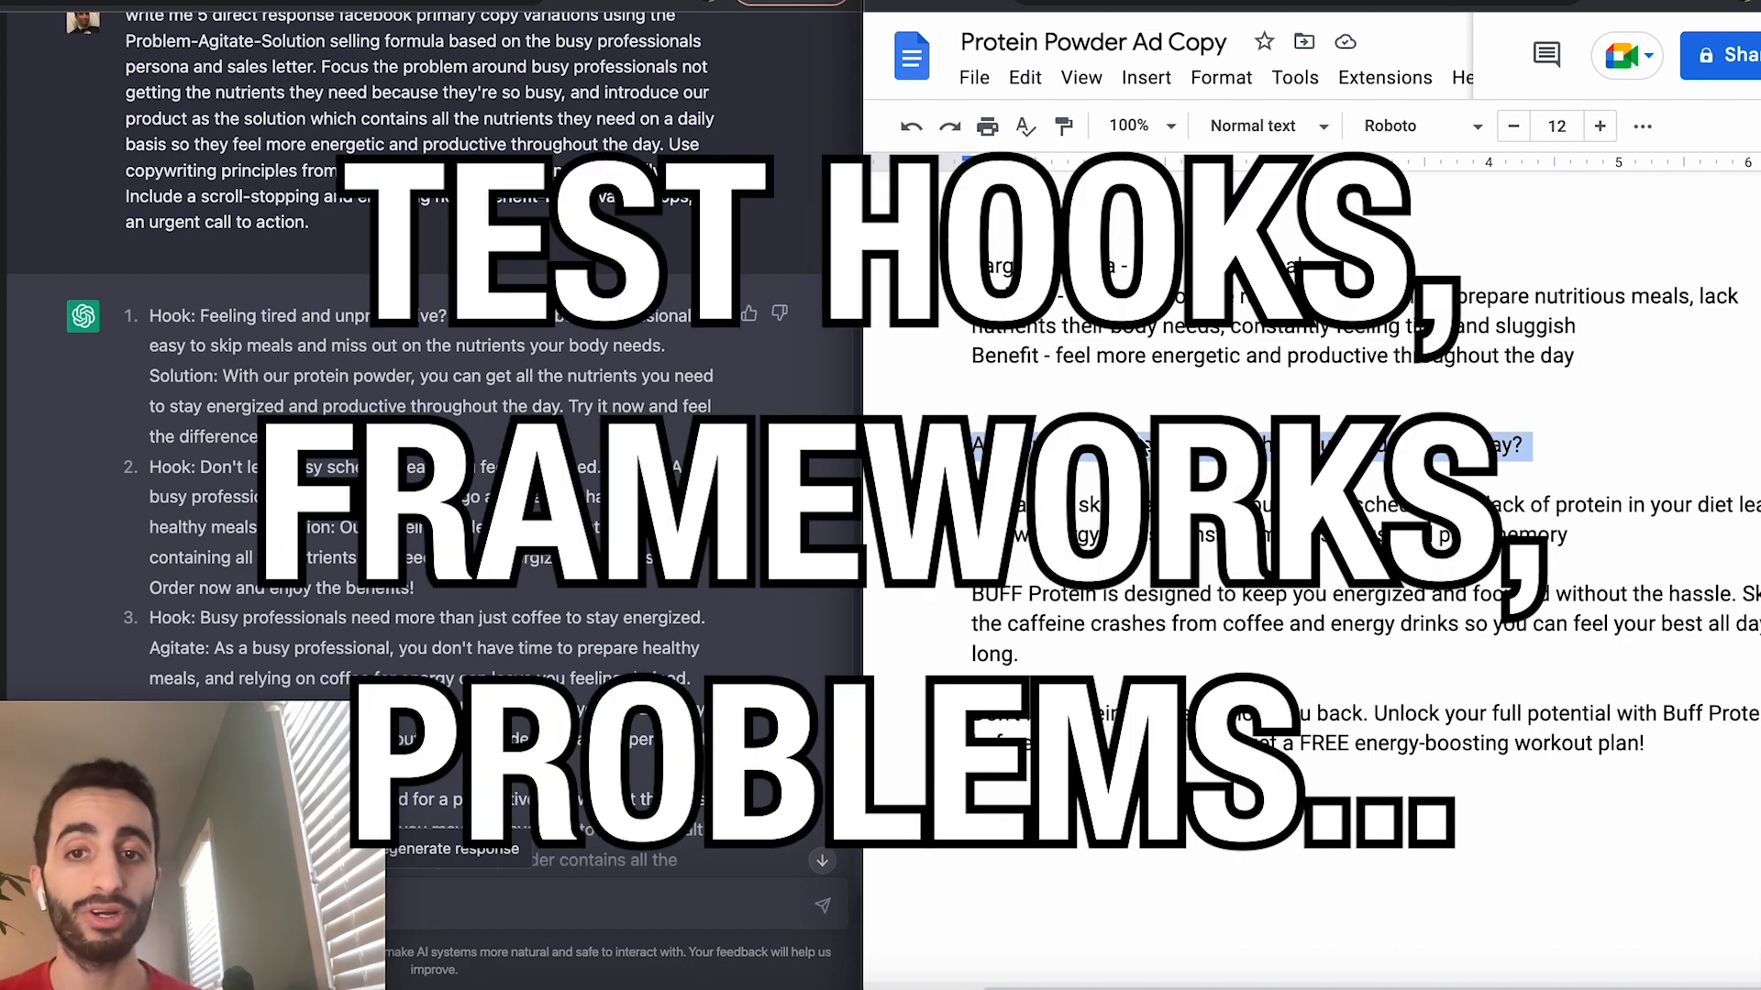
pyautogui.click(1119, 396)
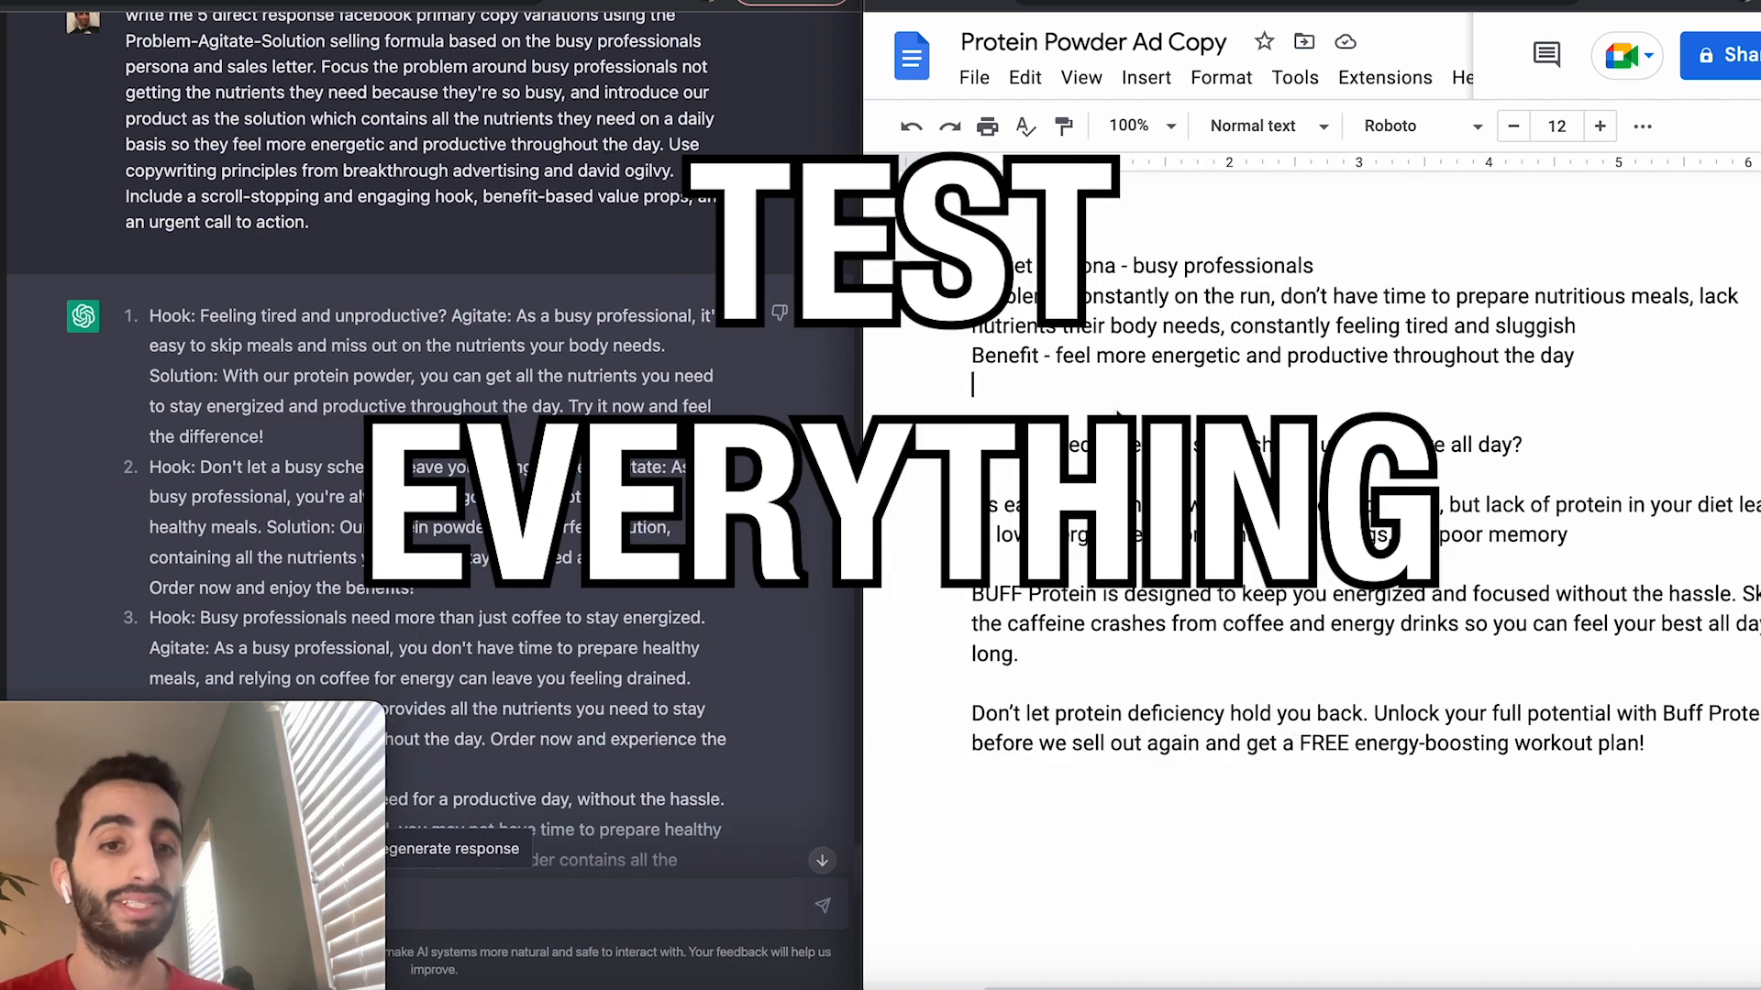
pyautogui.click(1036, 415)
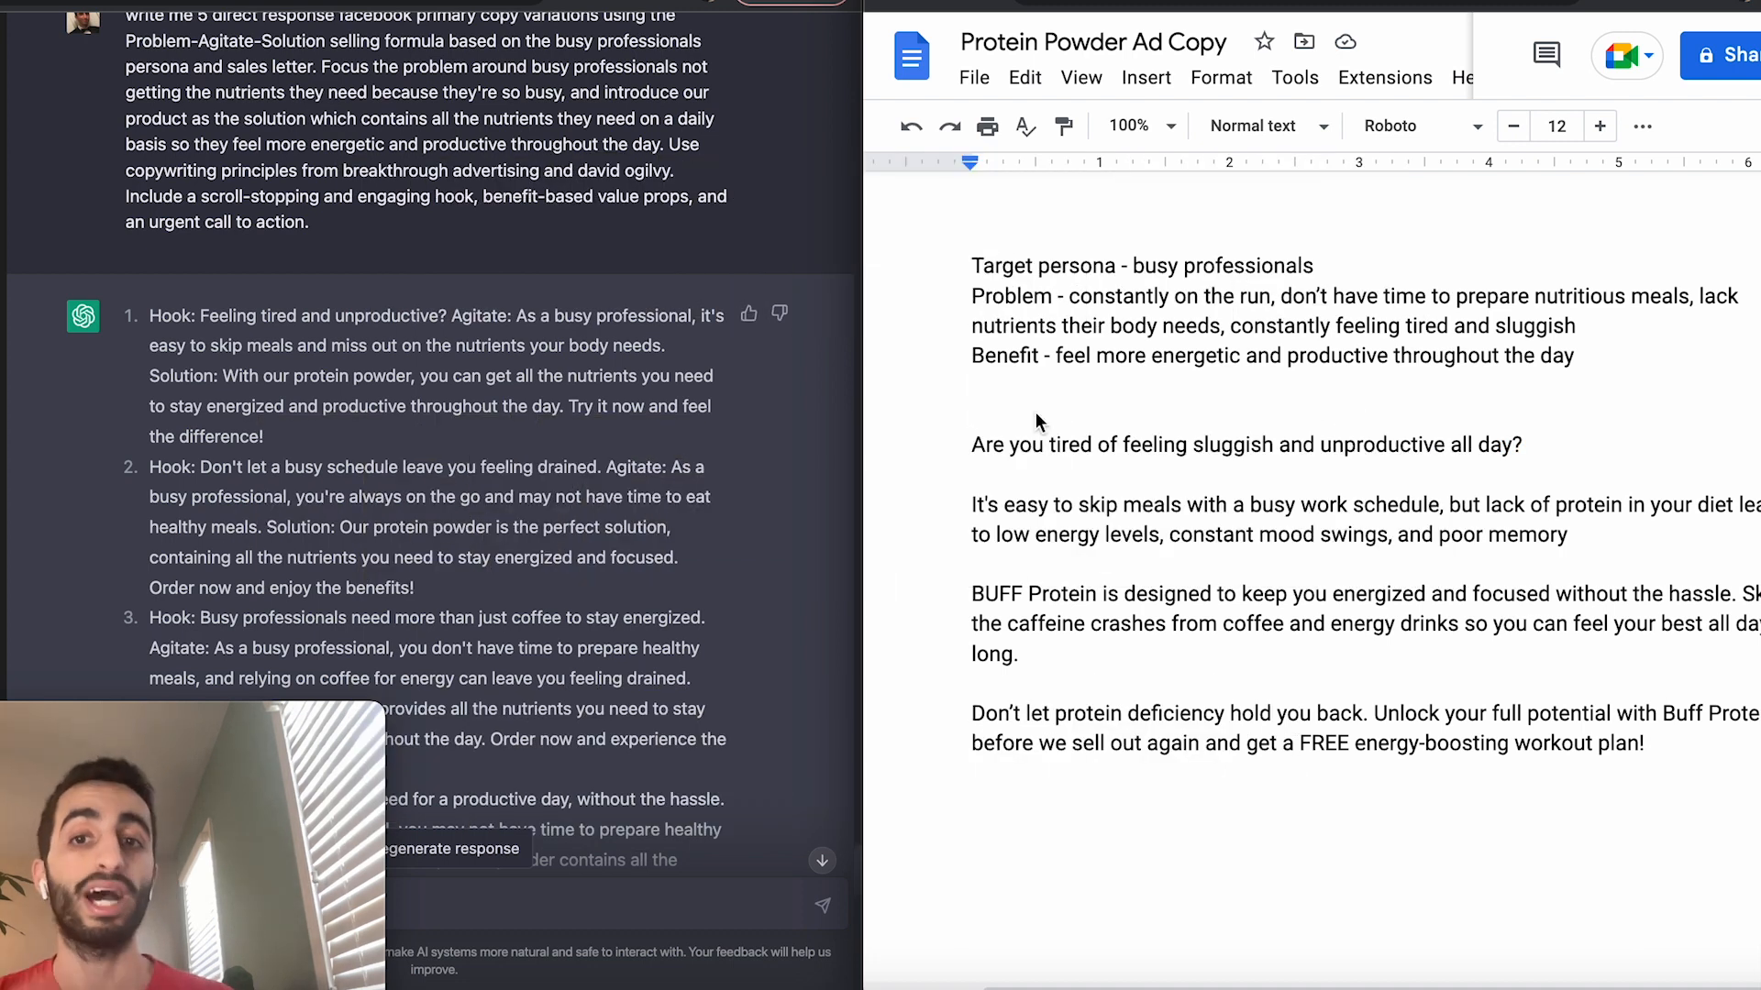